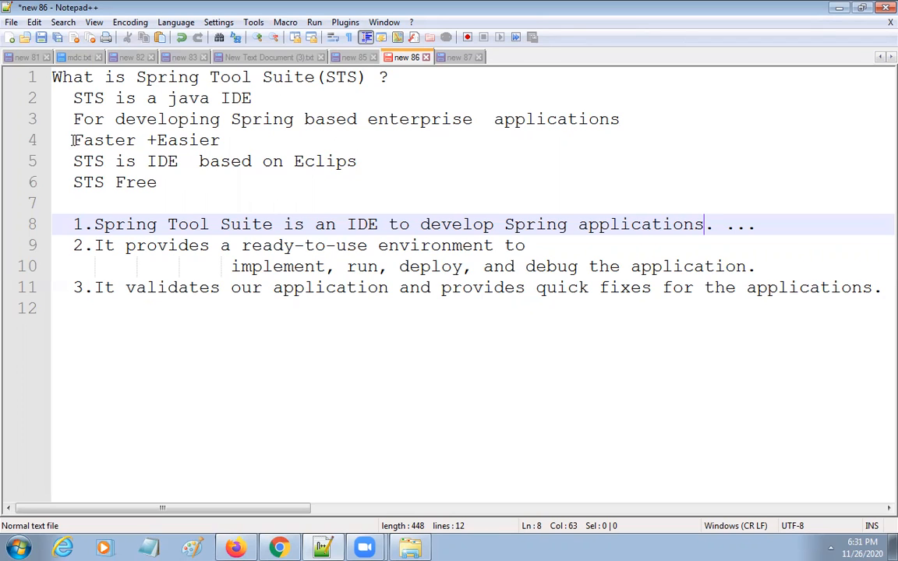
Review the Spring Tool Suite notes in new 86 and the JDK version 8 prerequisite in new 87
left_click_drag(72, 139, 228, 141)
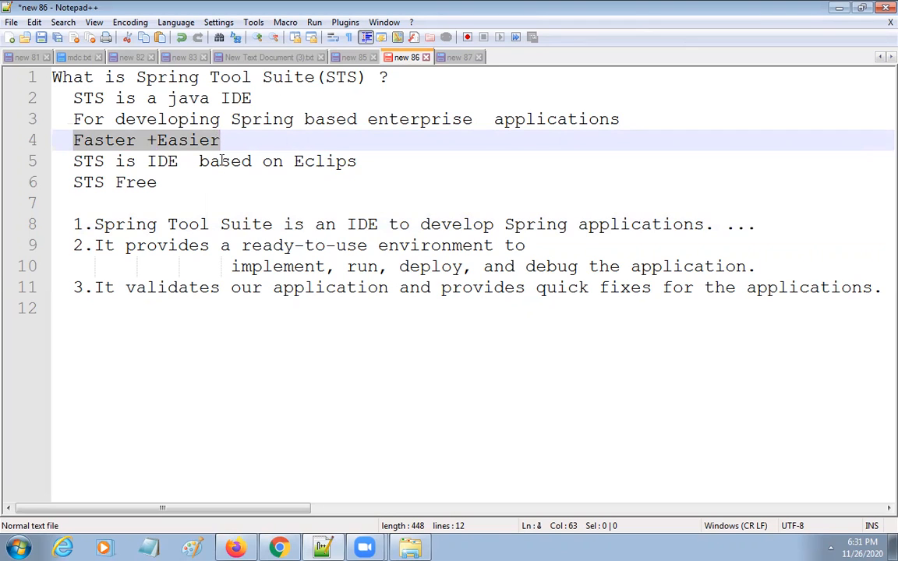
double_click(328, 161)
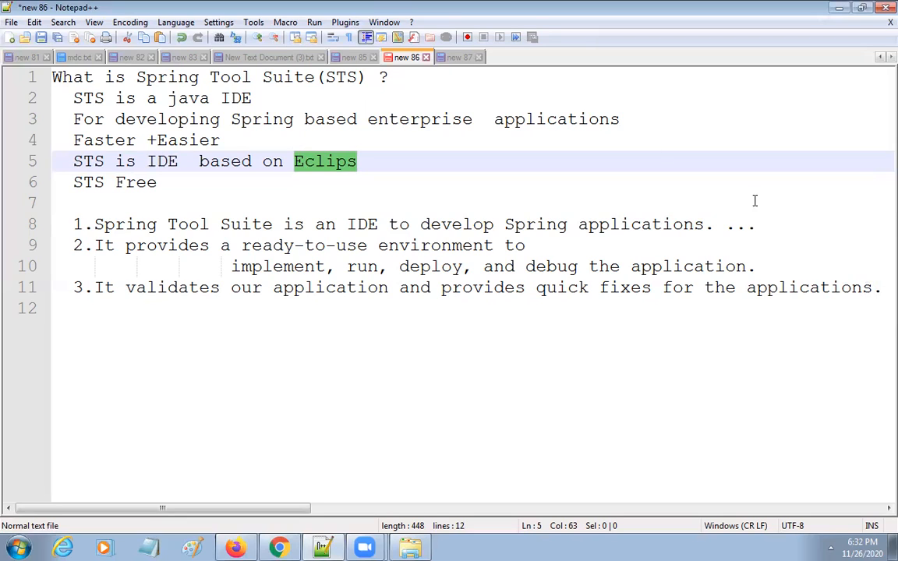
left_click(459, 60)
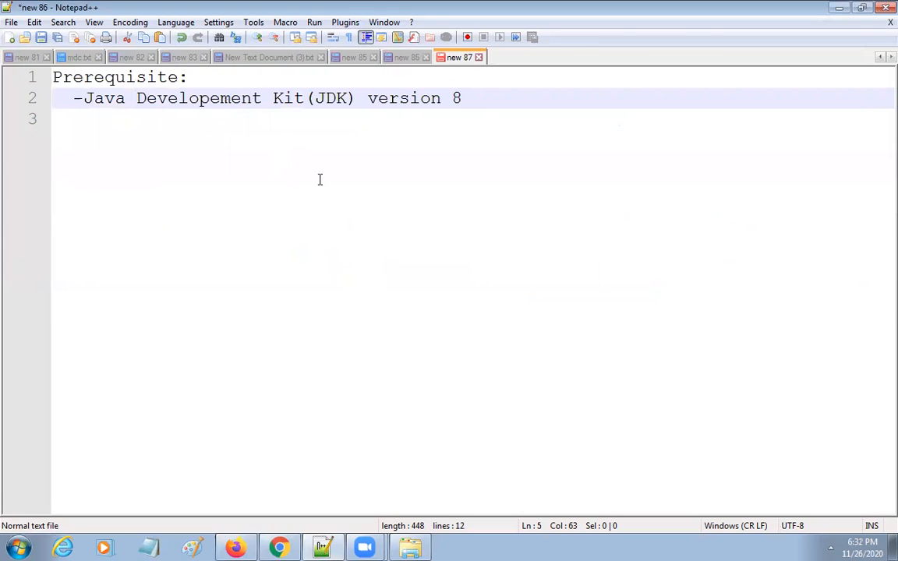
left_click_drag(74, 97, 469, 104)
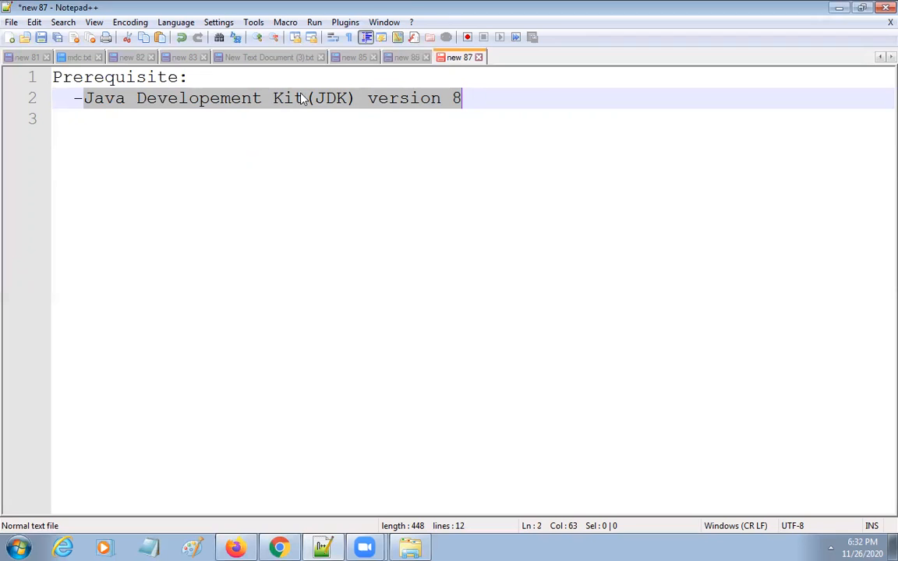
Add the line "STS 4.x" below the JDK prerequisite, leaving one blank line between them
left_click(470, 94)
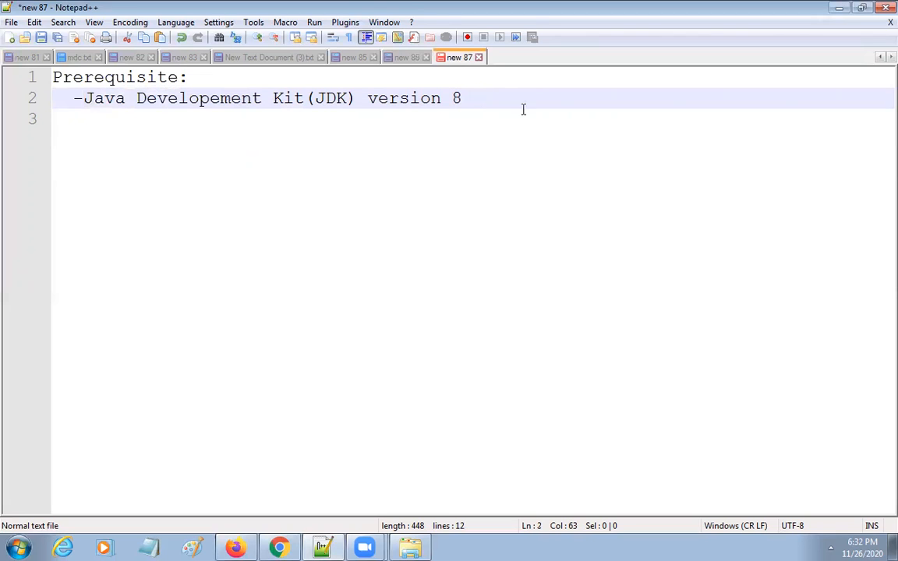
key("Down")
key("Return")
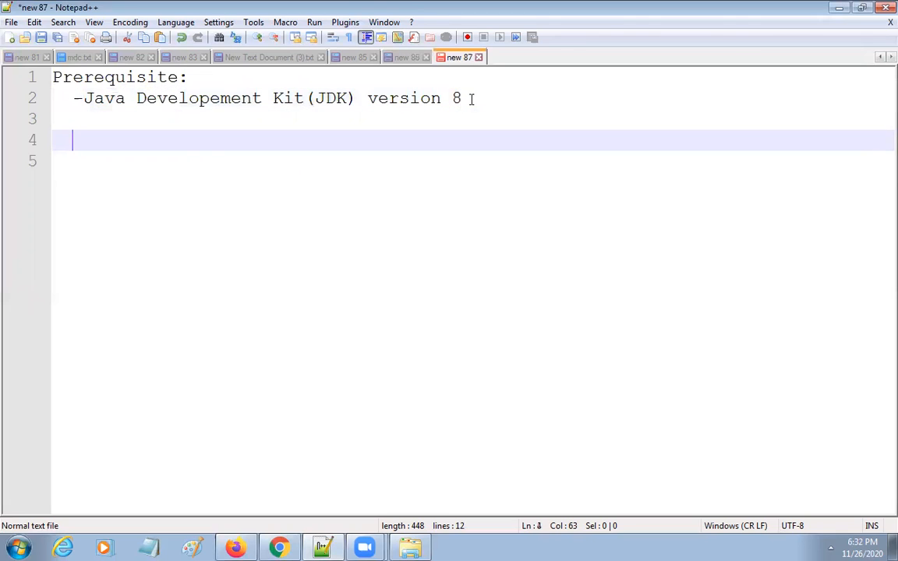
type("STS 4.x")
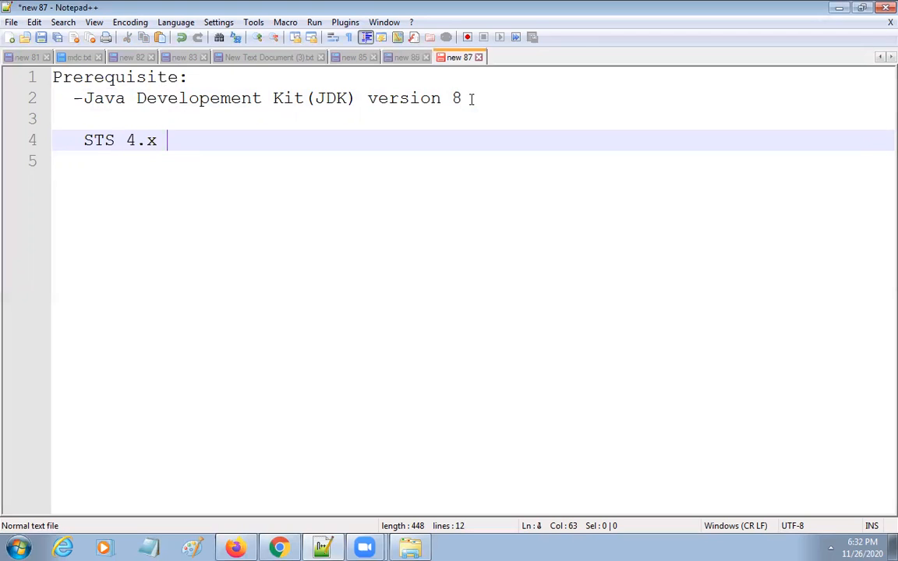
Extend the JDK prerequisite line with "or high versions" after "version 8" and highlight the whole line
left_click(467, 103)
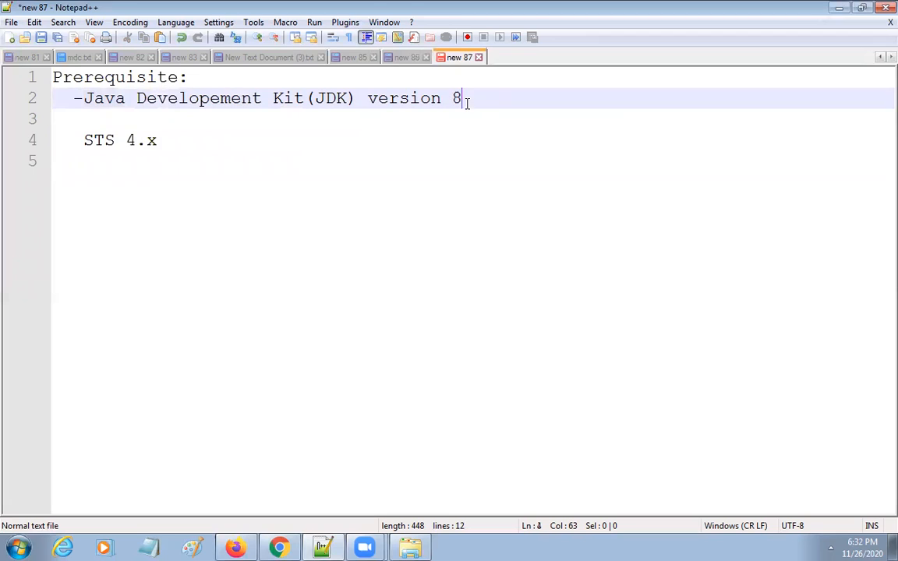
type("or highr")
key("BackSpace")
type("versions")
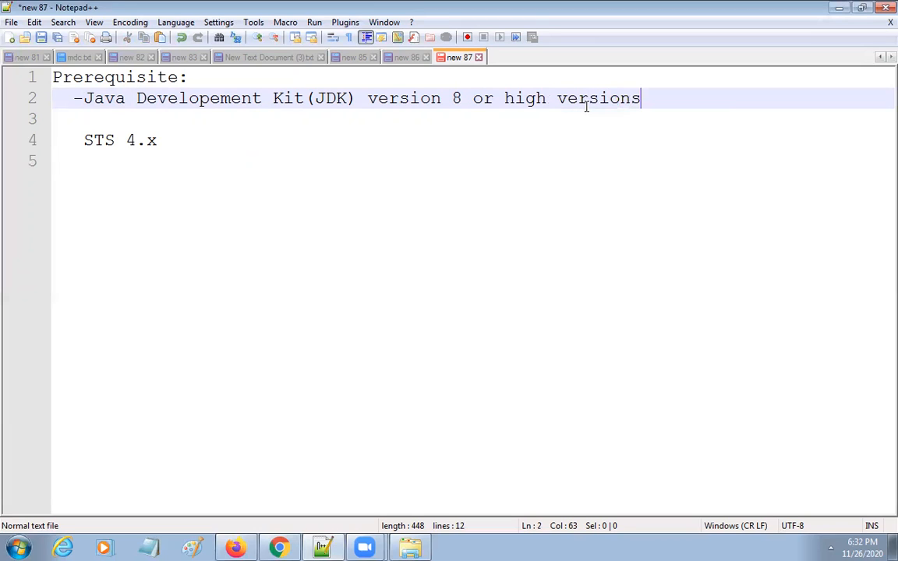
left_click_drag(73, 97, 671, 100)
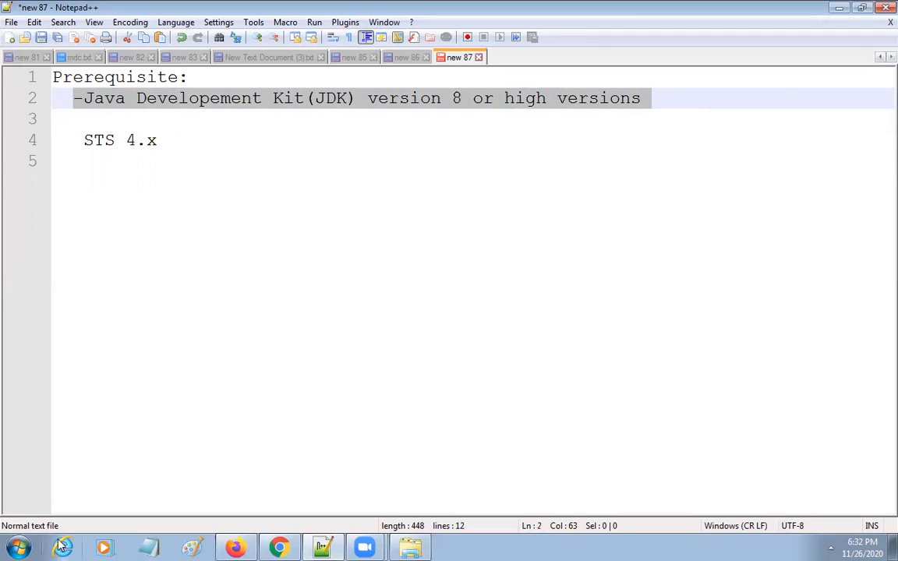
Open a Command Prompt and check the installed Java version, trying java -v and java -version
left_click(16, 546)
type("cmd")
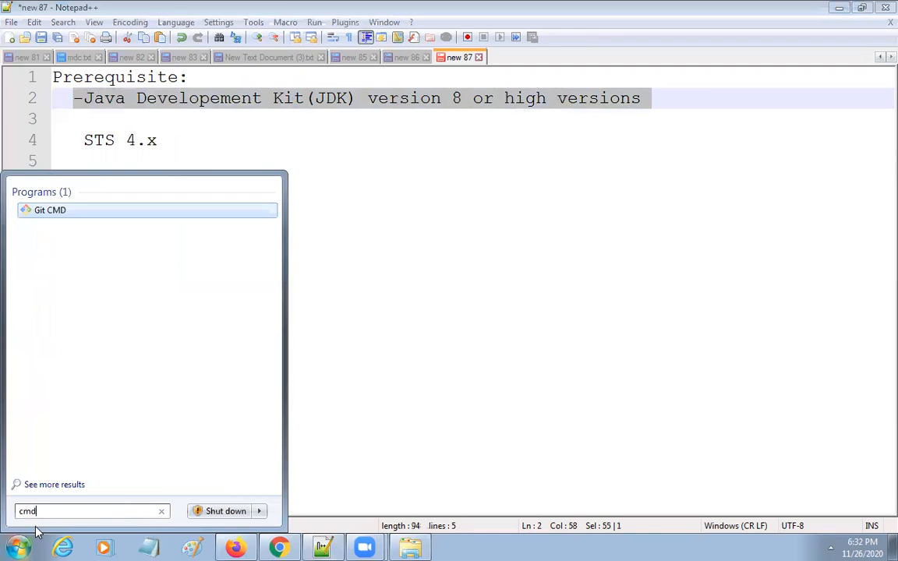
key("Return")
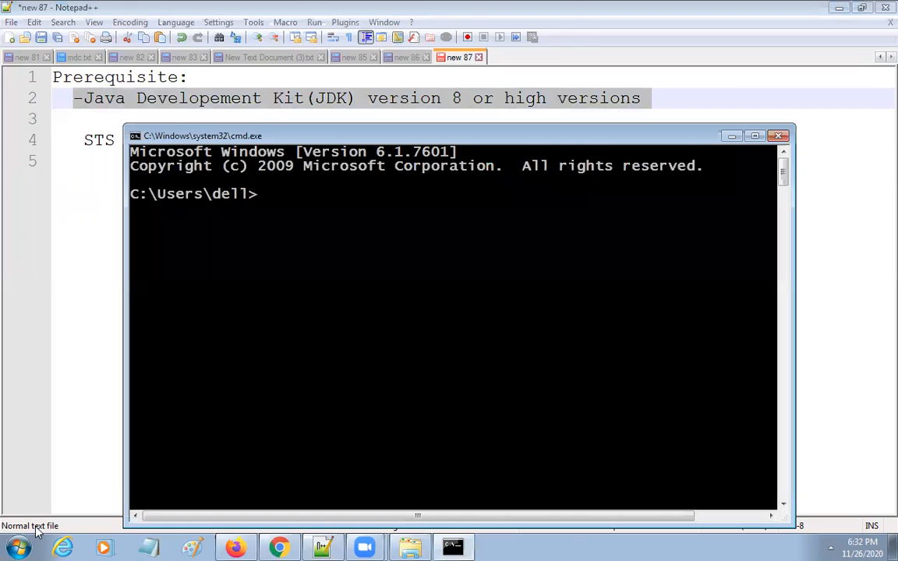
type("java -v")
key("Return")
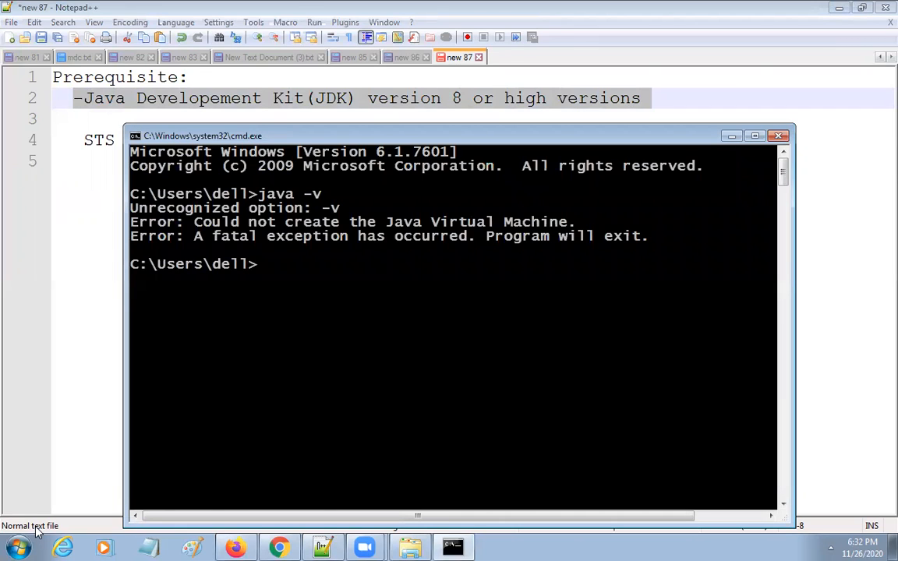
type("java -version")
key("Return")
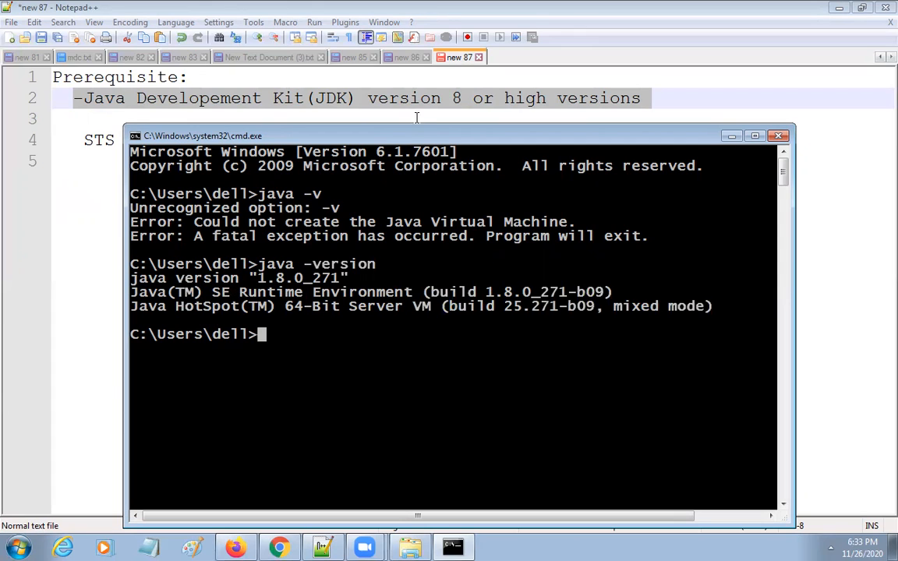
left_click_drag(418, 138, 514, 155)
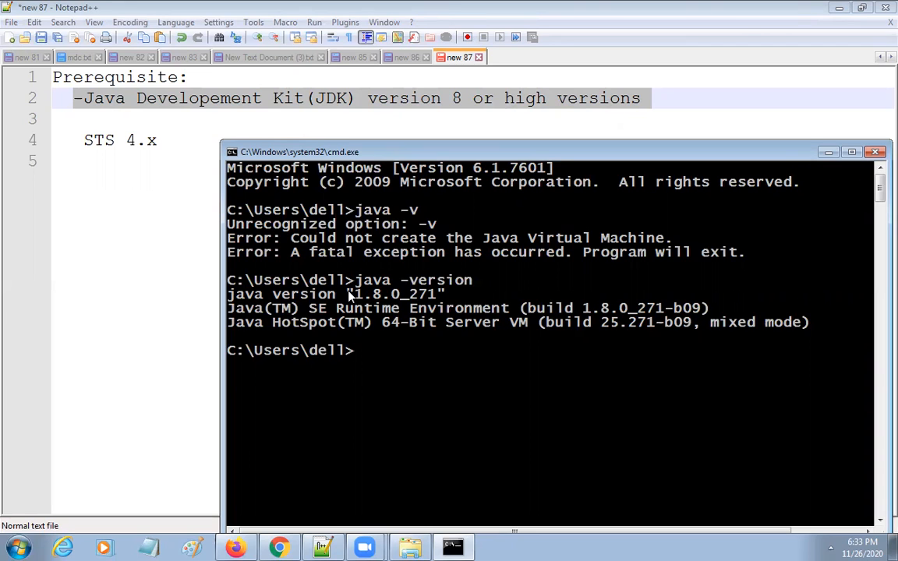
Switch to Chrome, search Google for "download sts" and open the "Tools - Spring" result from spring.io
mouse_move(279, 547)
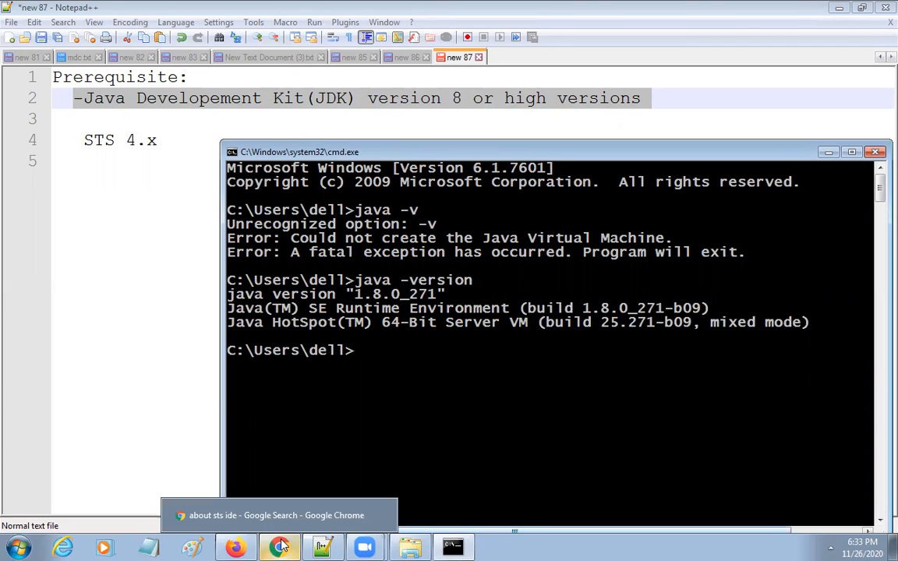
left_click(256, 457)
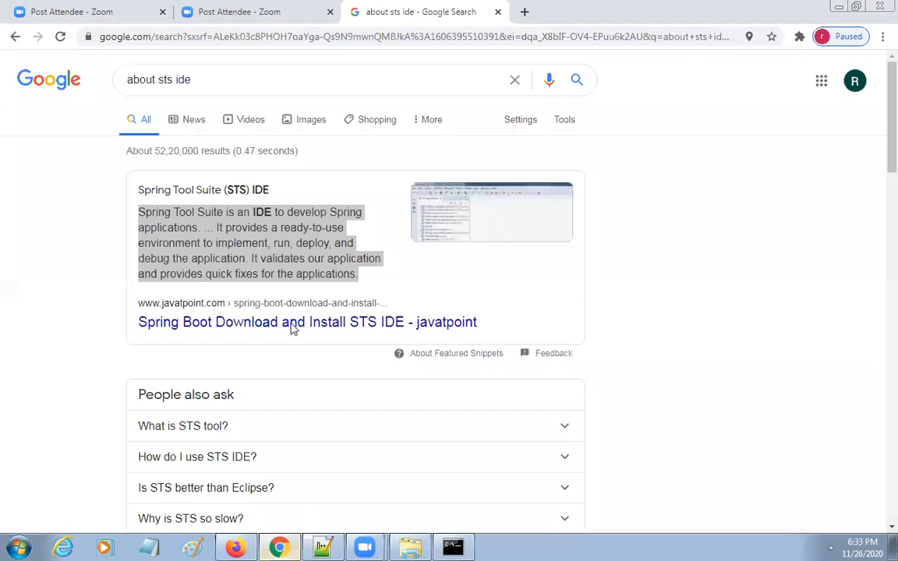
left_click(15, 36)
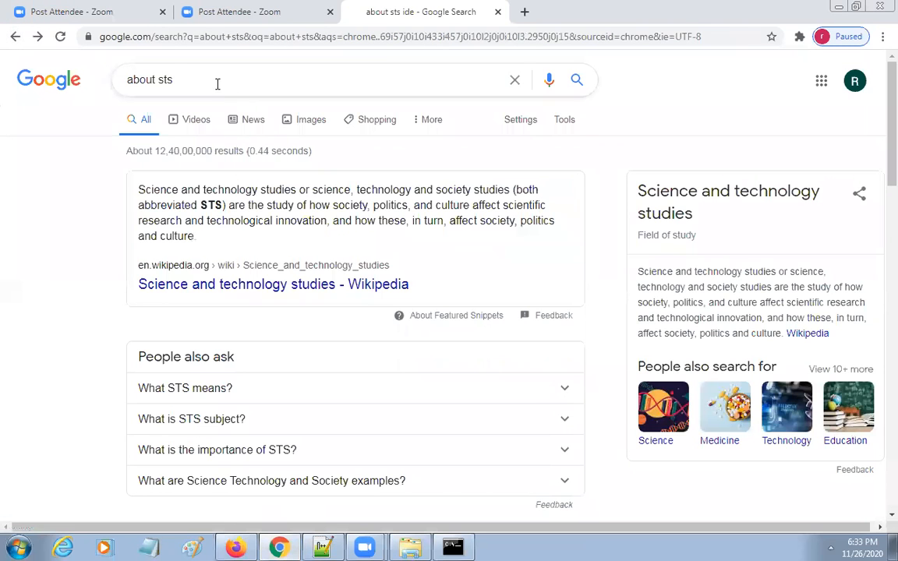
left_click_drag(233, 83, 111, 80)
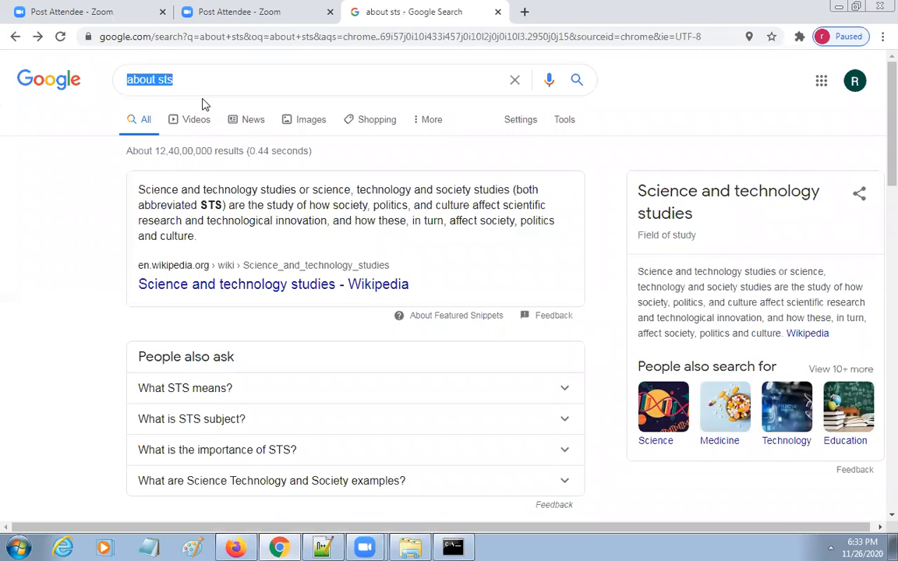
type("download sts")
key("Return")
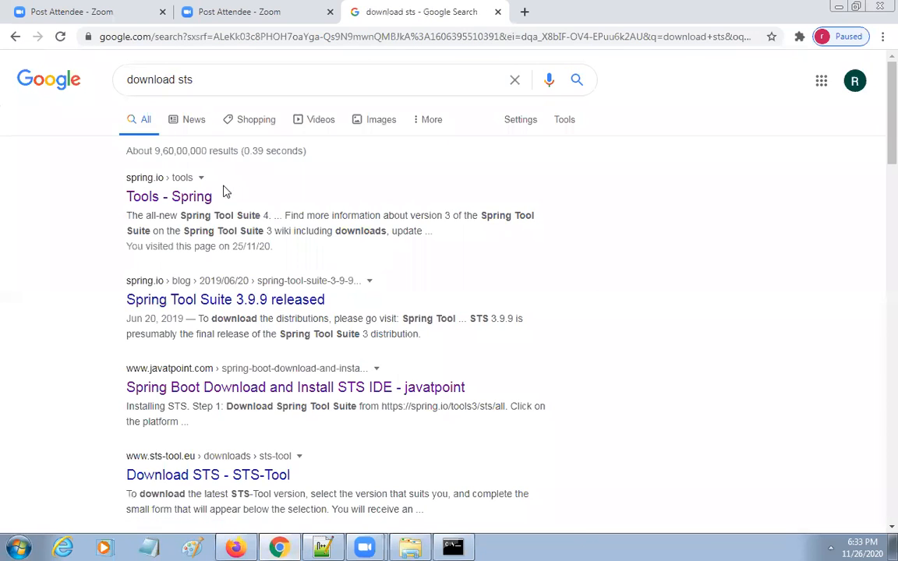
left_click(203, 199)
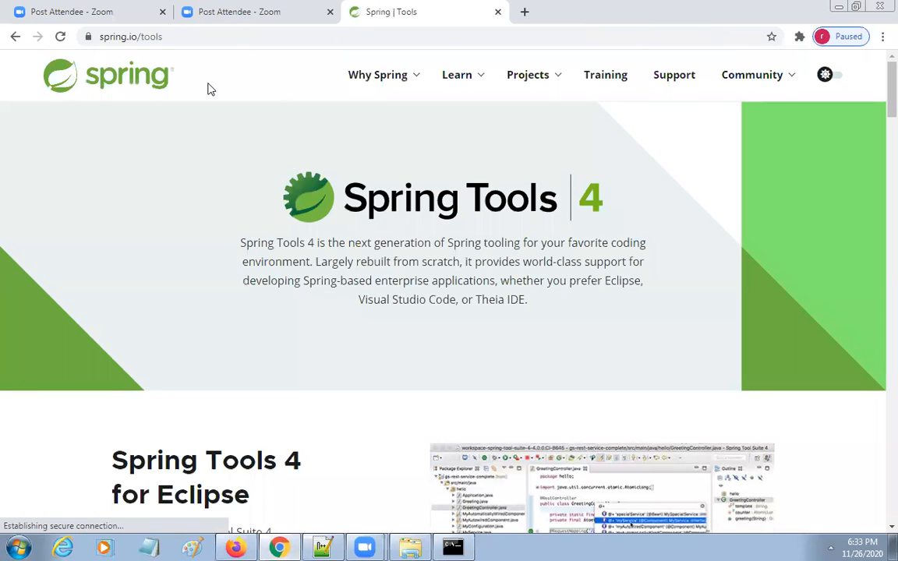
Examine the spring.io/tools page address and the Spring Tools 4 for Eclipse section with its 4.8.1 platform downloads
left_click(177, 37)
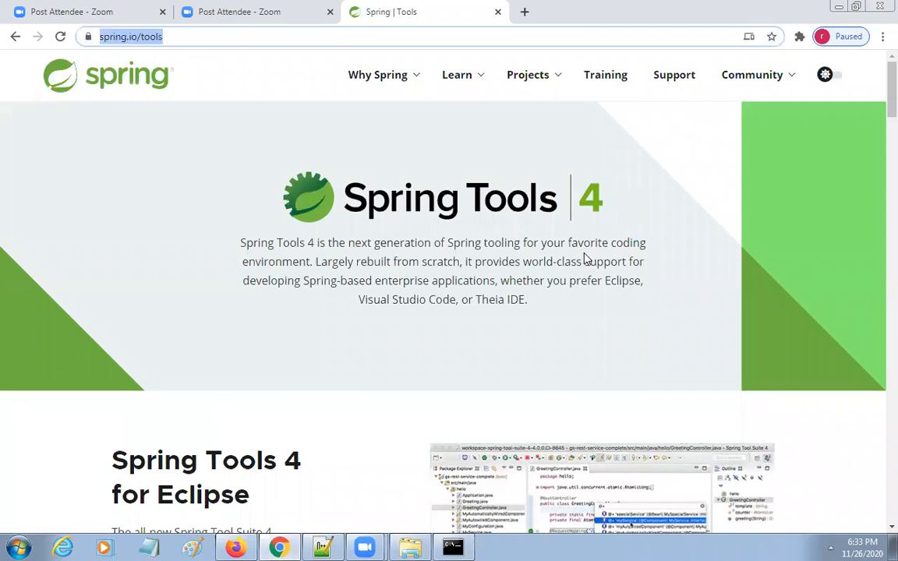
scroll(569, 256, "down", 4)
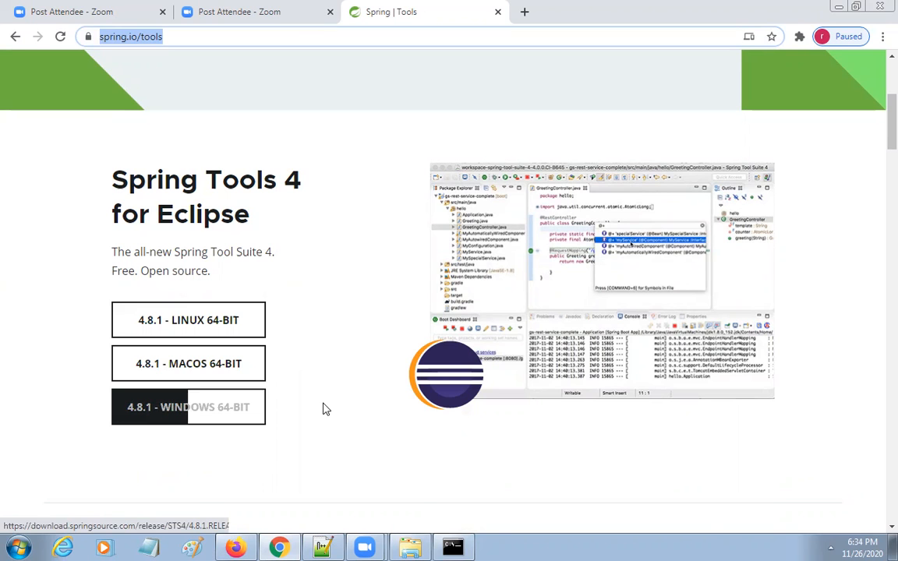
scroll(325, 401, "up", 3)
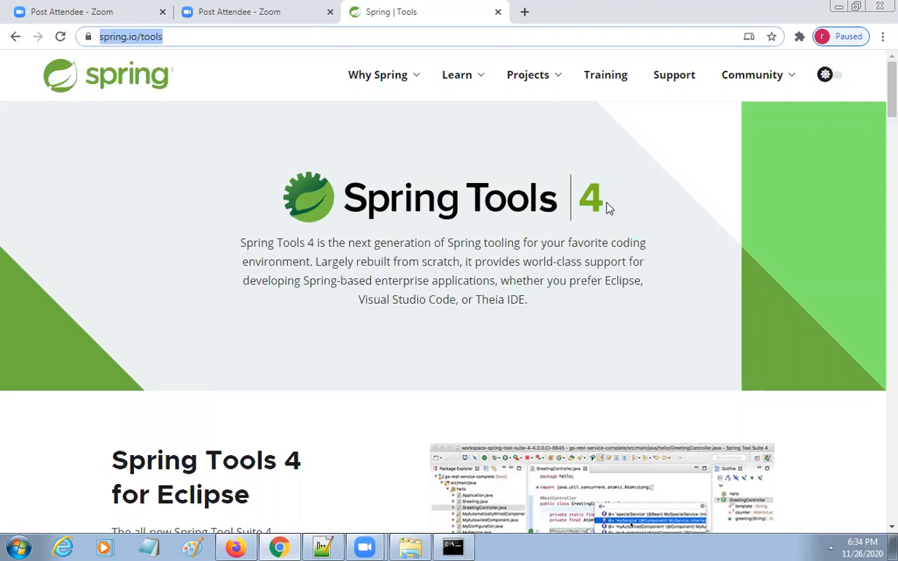
scroll(89, 382, "down", 3)
left_click_drag(112, 248, 195, 276)
left_click(105, 249)
left_click_drag(104, 249, 179, 270)
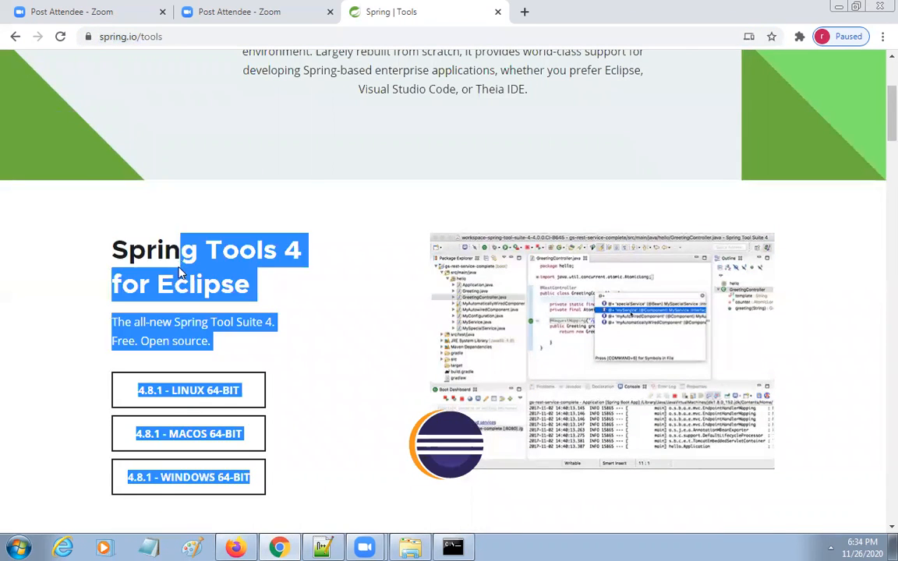
left_click(265, 291)
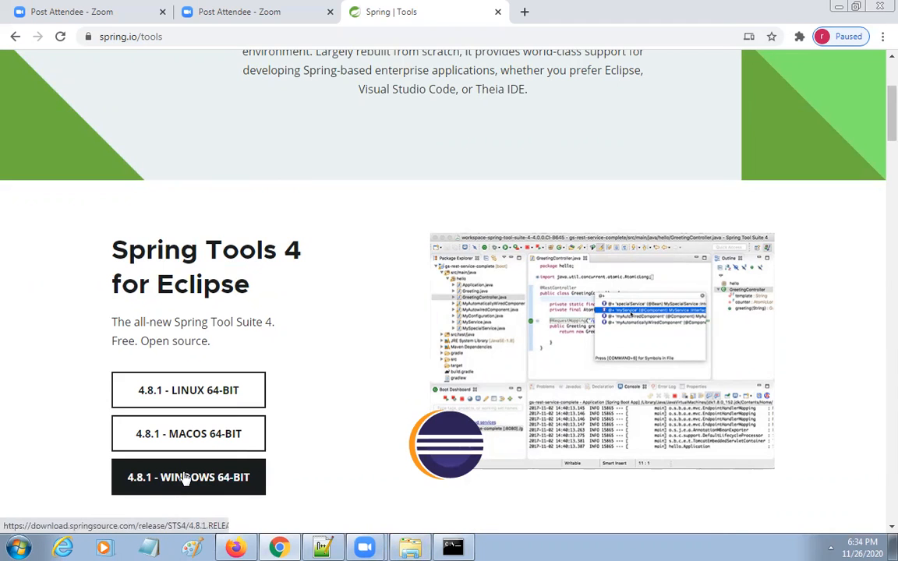
Open the Downloads folder in Windows Explorer to locate the spring-tool-suite-4-4.8.1 self-extracting JAR file
left_click(19, 548)
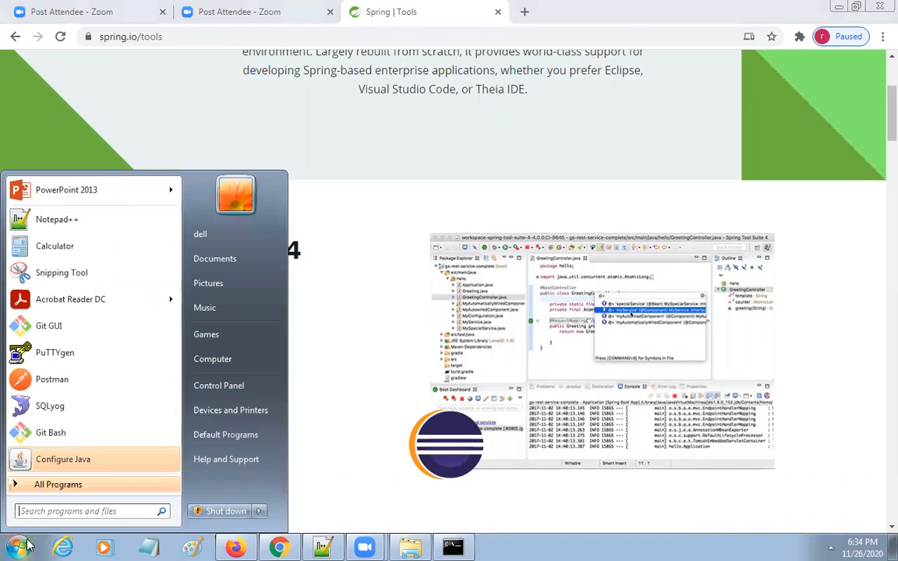
left_click(259, 361)
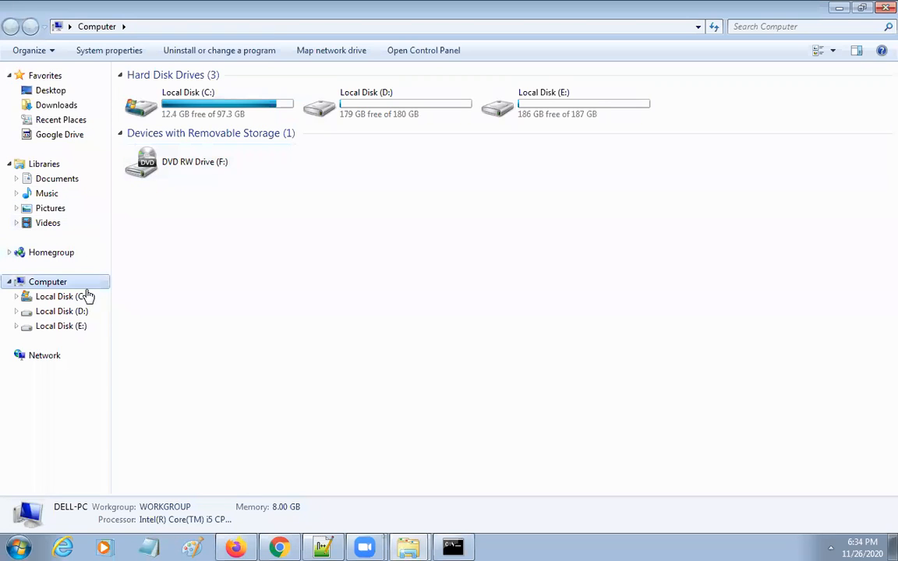
left_click(57, 109)
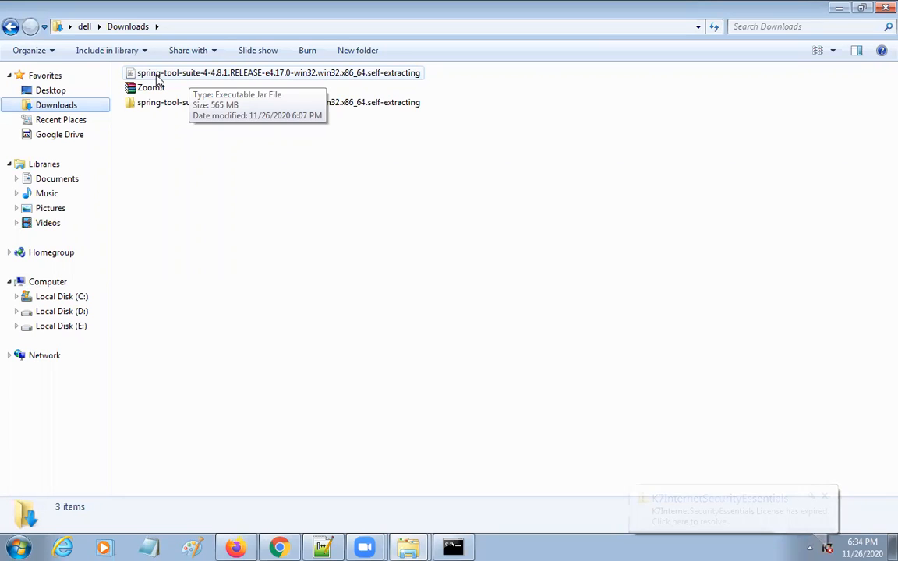
right_click(243, 72)
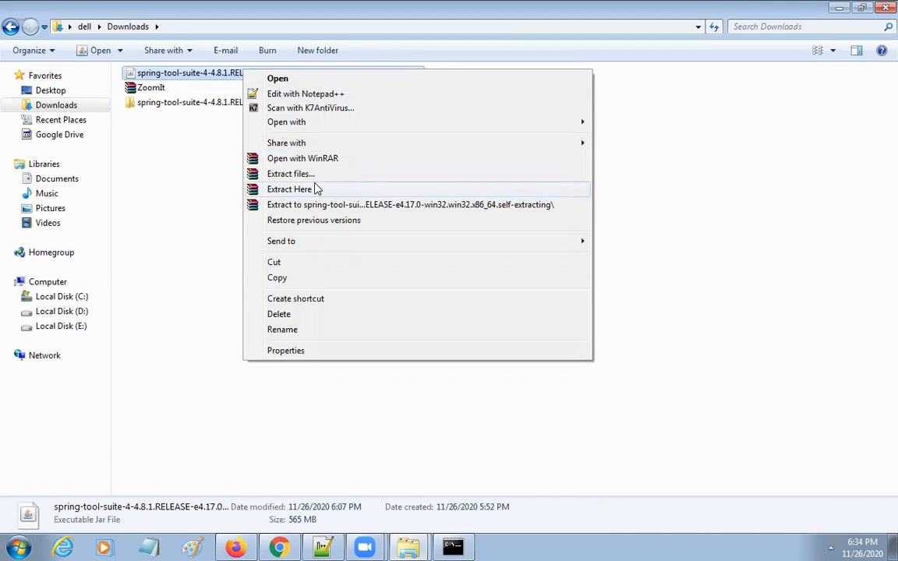
left_click(178, 131)
right_click(214, 72)
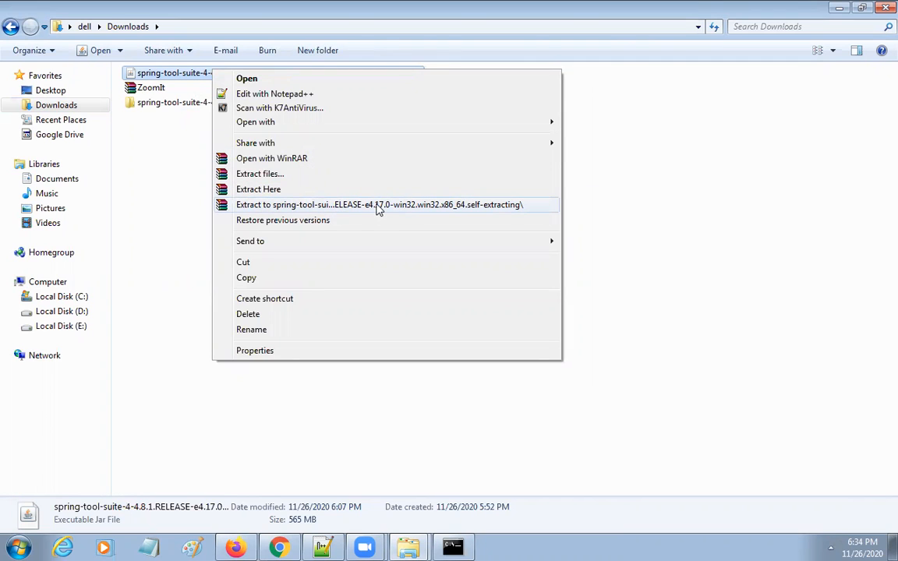
left_click(152, 160)
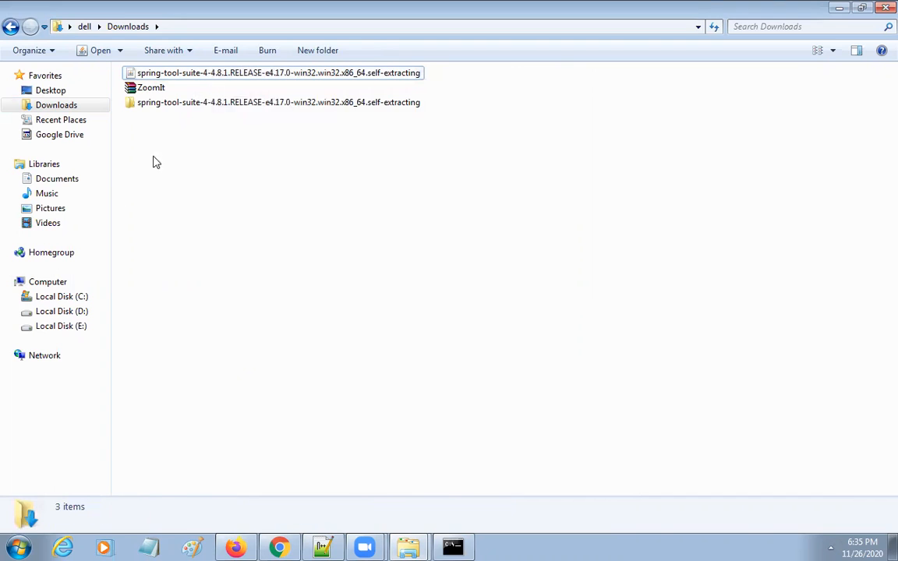
Look inside the extracted spring-tool-suite-4-4.8.1 folder and return to the Downloads folder
double_click(221, 107)
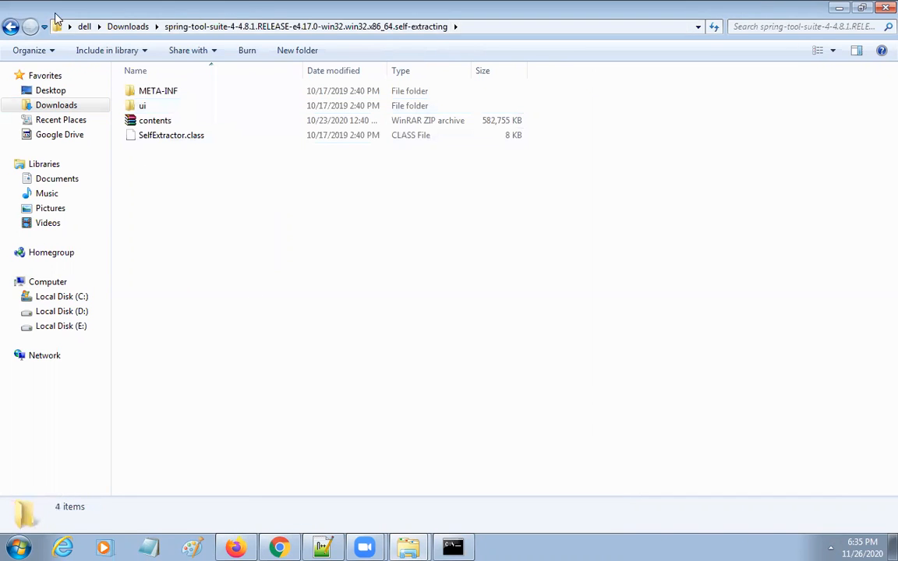
left_click(9, 26)
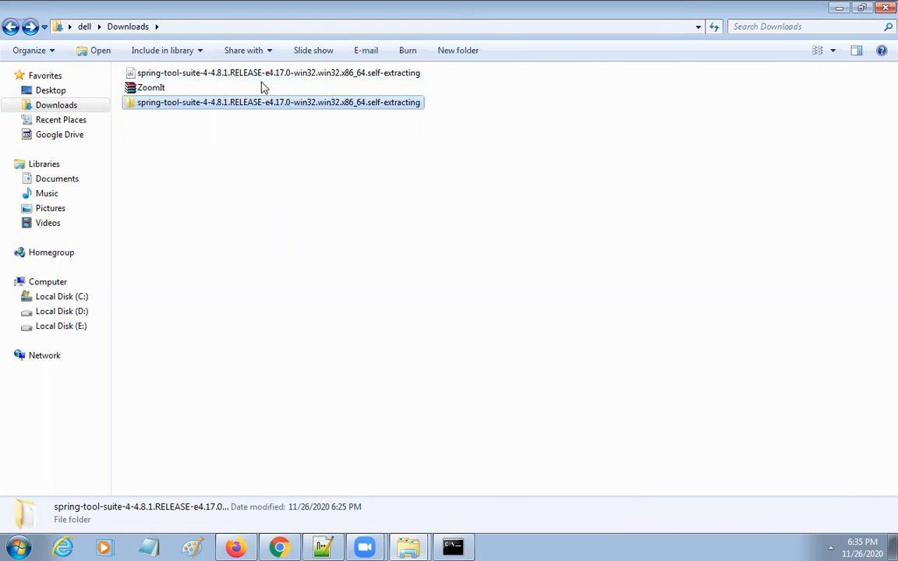
Check the extraction options for the self-extracting STS JAR file and open the extracted spring-tool-suite-4-4.8.1 folder
right_click(263, 75)
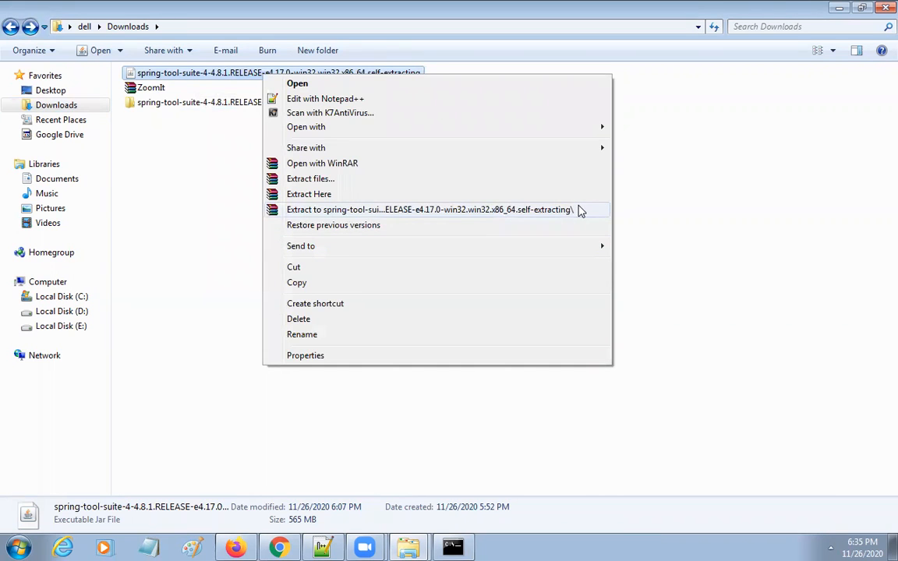
left_click(194, 131)
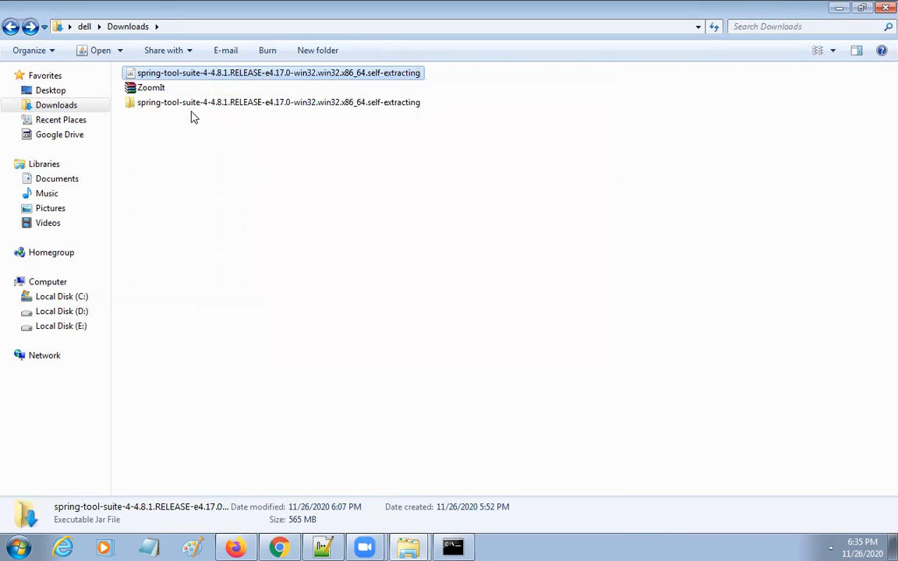
double_click(193, 106)
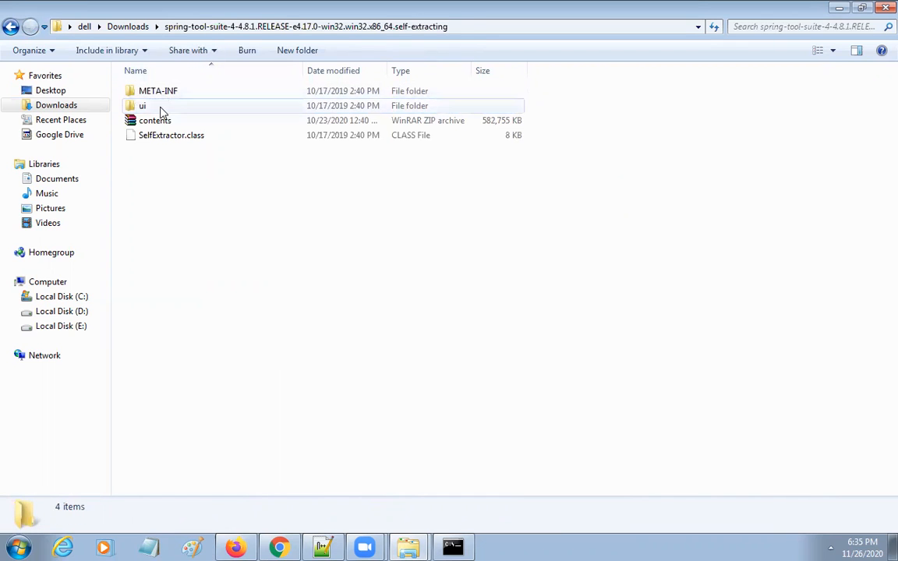
Look inside the META-INF and ui subfolders and return to the extracted spring-tool-suite-4-4.8.1 folder
double_click(160, 92)
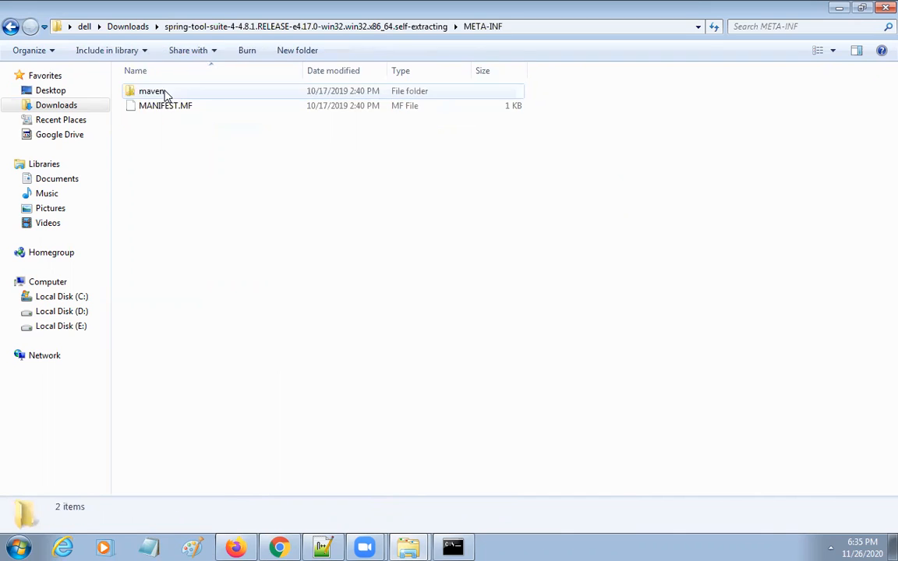
left_click(10, 25)
double_click(143, 108)
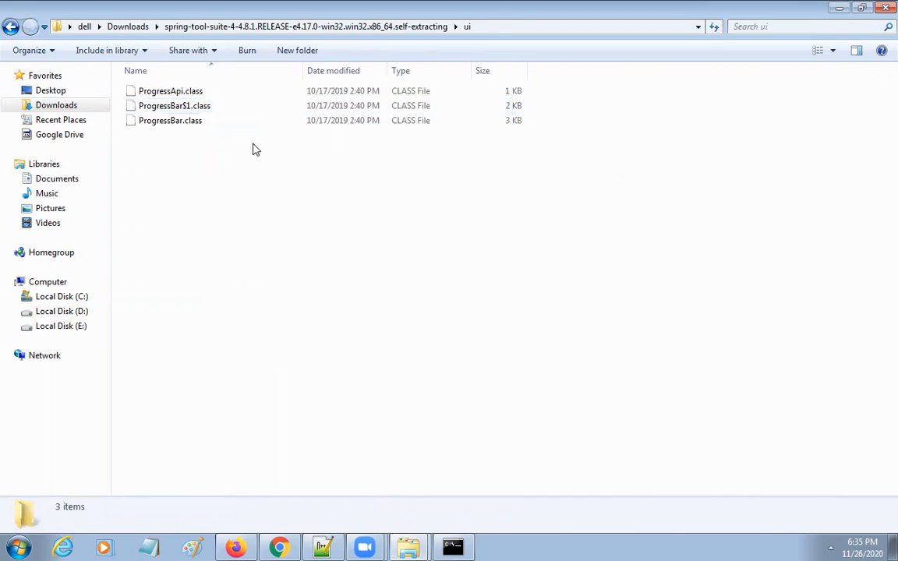
left_click(16, 28)
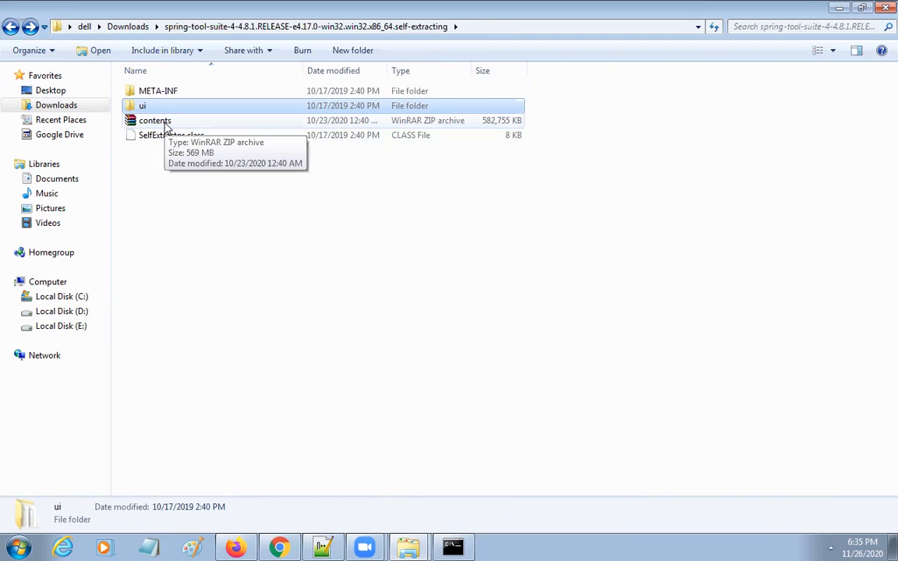
Extract the contents ZIP archive with WinRAR into its own contents folder
right_click(165, 124)
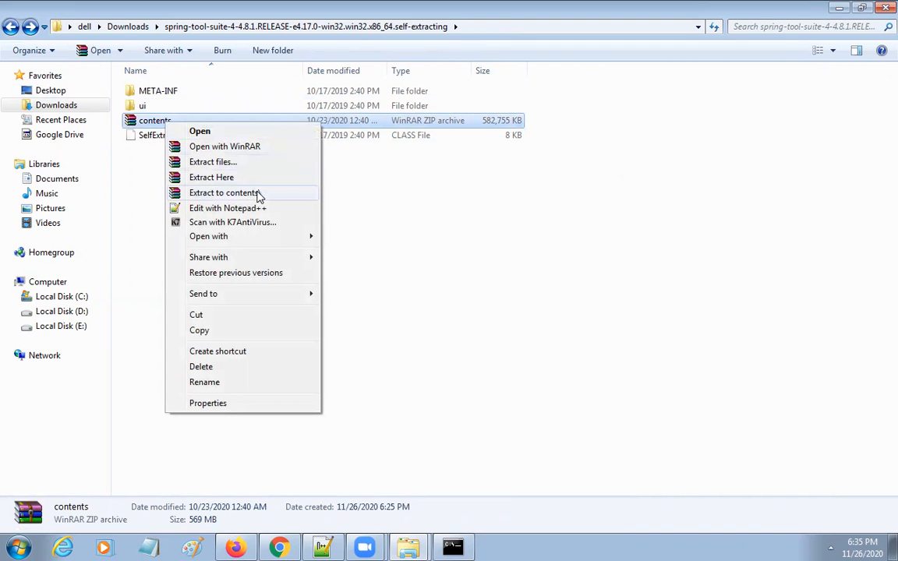
left_click(257, 194)
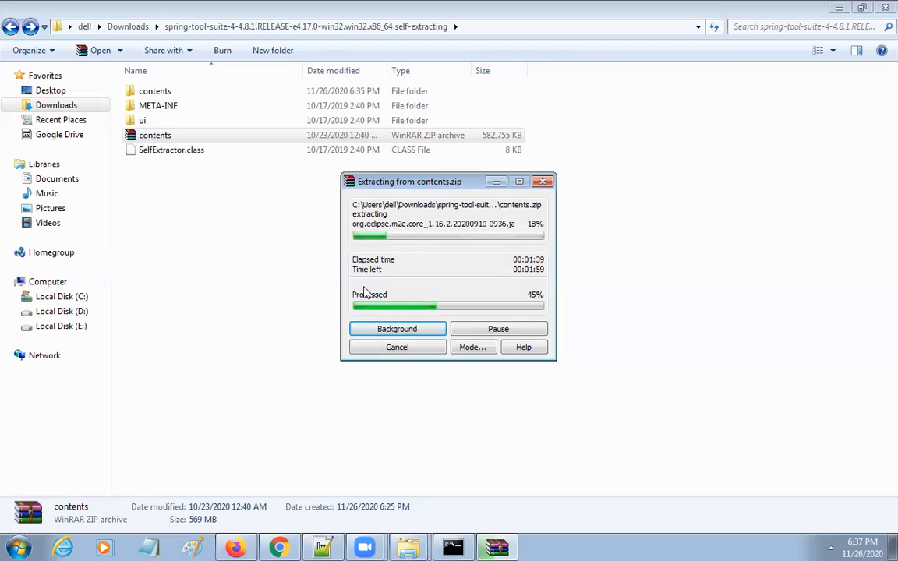
Switch to Notepad++, highlight the JDK version 8 prerequisite and the STS 4.x line, and check the archive extraction progress
left_click(322, 548)
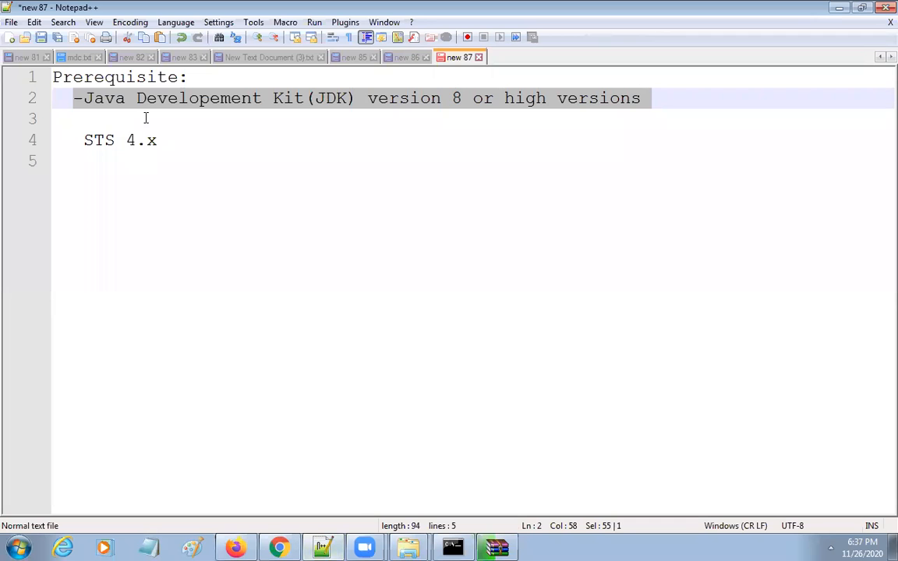
left_click(178, 142)
left_click_drag(81, 97, 651, 100)
double_click(455, 99)
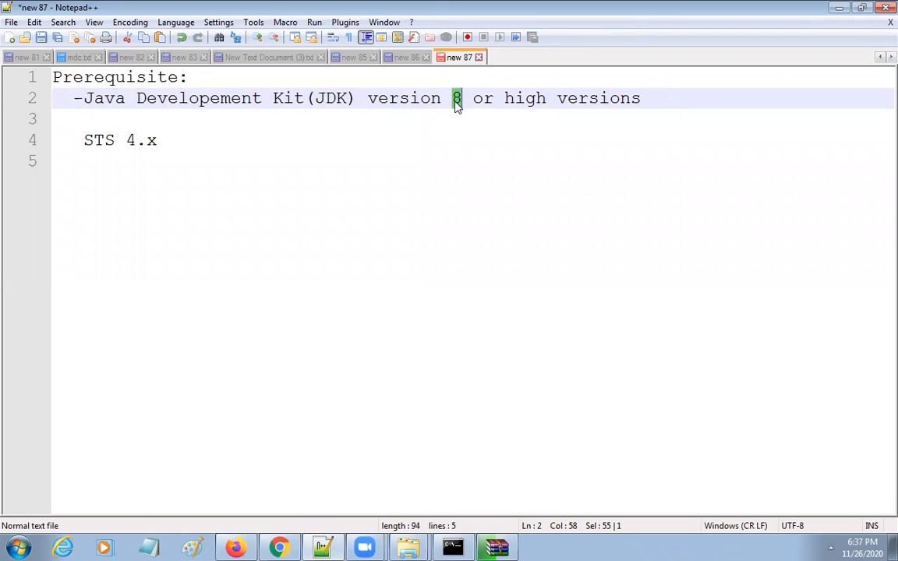
left_click_drag(652, 99, 77, 98)
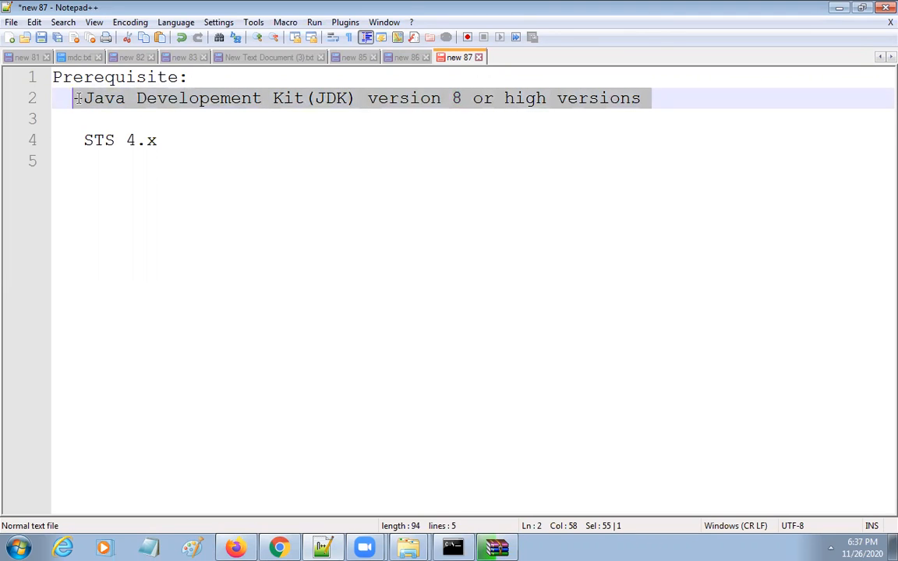
left_click_drag(82, 137, 174, 131)
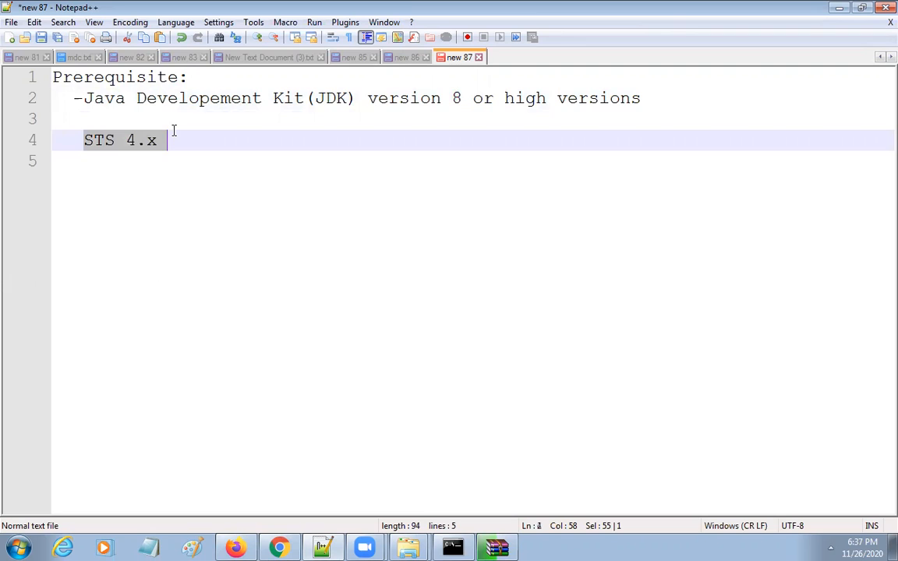
left_click(496, 547)
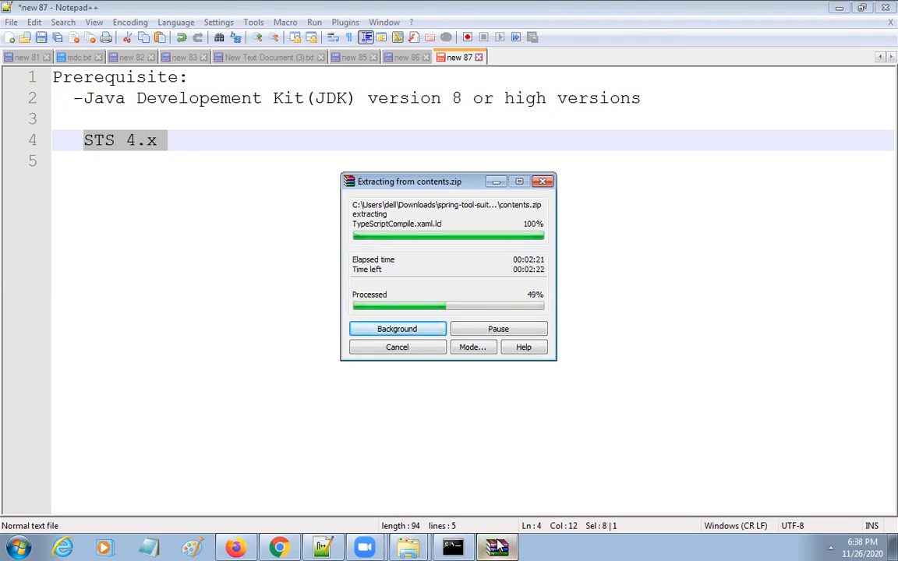
left_click(712, 266)
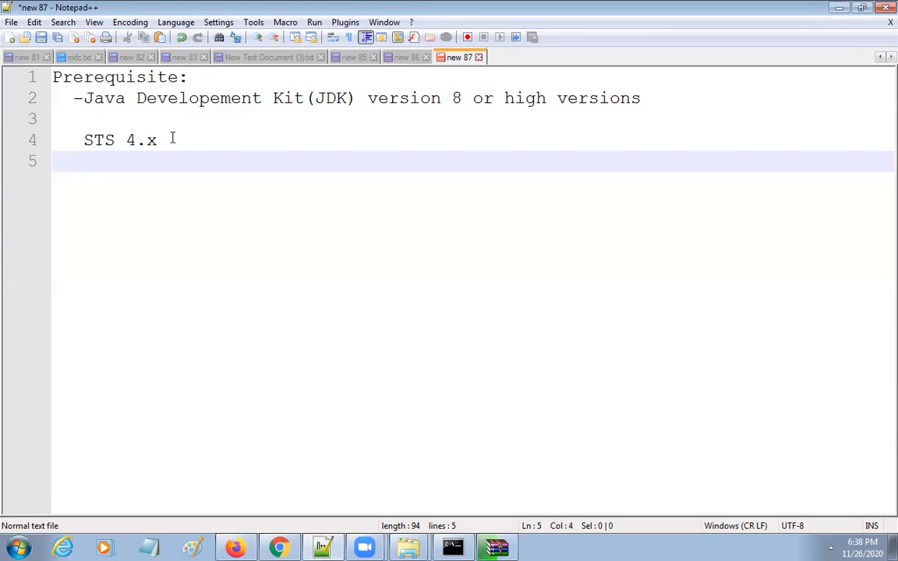
Add the line "STS 3.X" below "STS 4.x" in the prerequisite notes
left_click(231, 130)
key("Down")
type("STS 3.x")
key("BackSpace")
type("X")
key("Return")
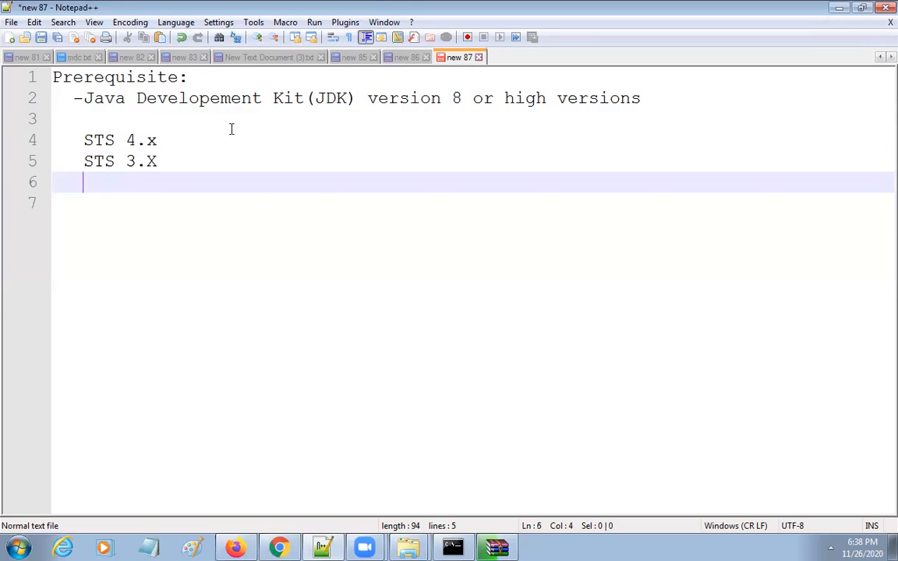
Highlight the STS 4.x line and the STS 3.X line in turn, and check the archive extraction progress
key("Up")
key("Up")
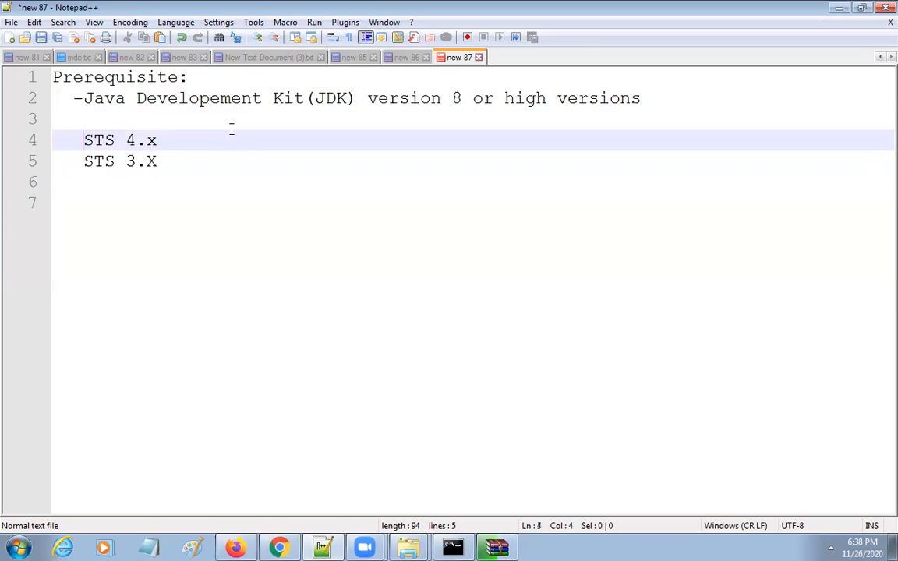
key("shift+Right")
key("shift+Right")
key("shift+Right")
key("shift+Right")
key("shift+Right")
key("shift+Right")
key("shift+Right")
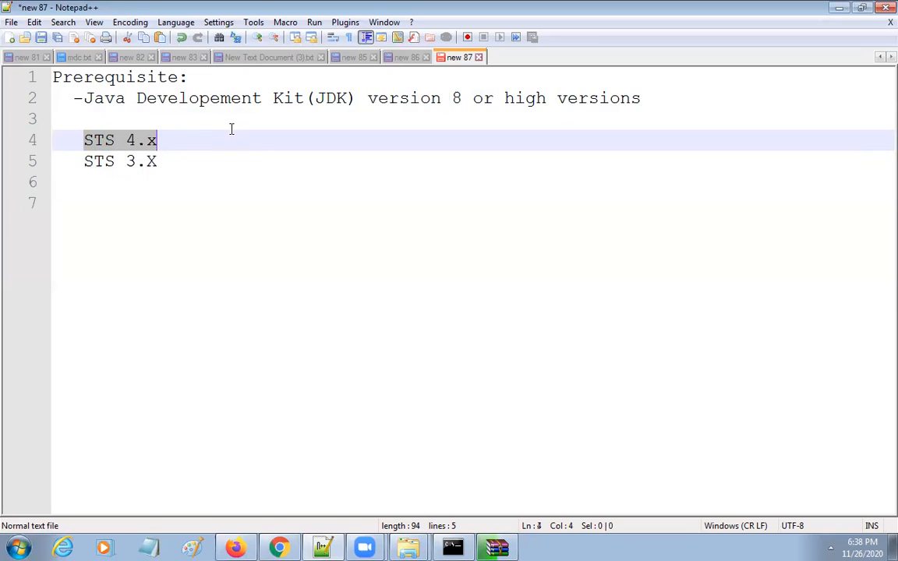
key("Down")
key("Left")
key("Left")
key("Left")
key("Left")
key("Left")
key("Left")
key("Left")
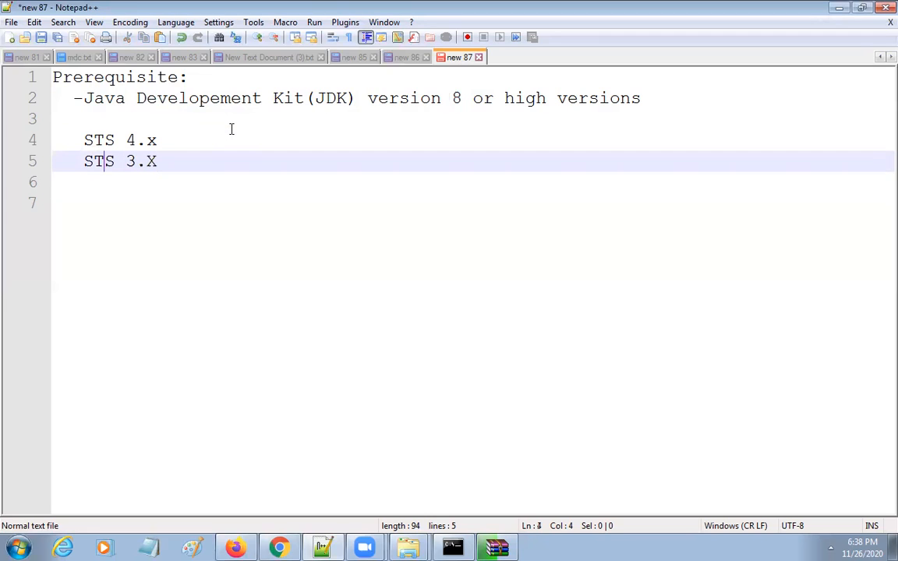
key("shift+Down")
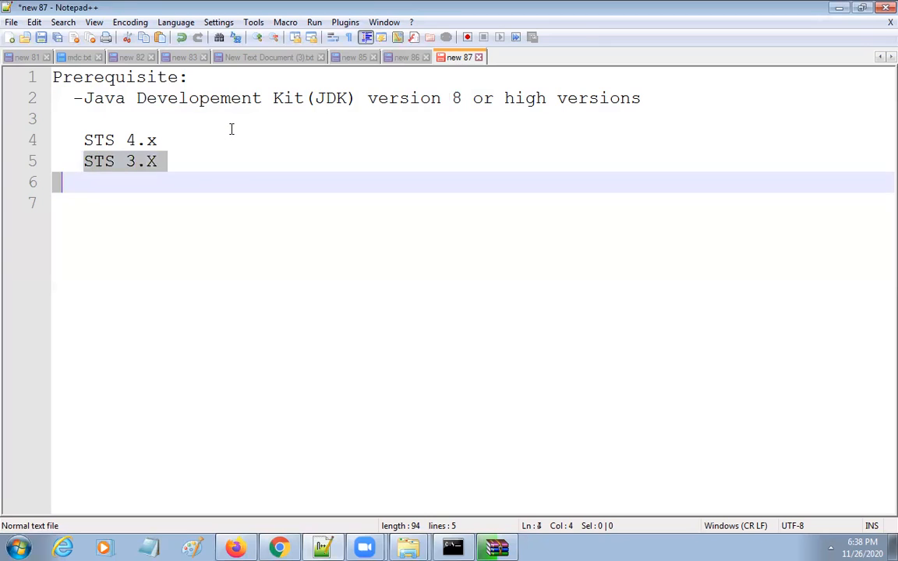
key("shift+Up")
key("shift+Right")
key("shift+Right")
key("shift+Right")
key("shift+Right")
key("shift+Right")
key("shift+Right")
key("shift+Right")
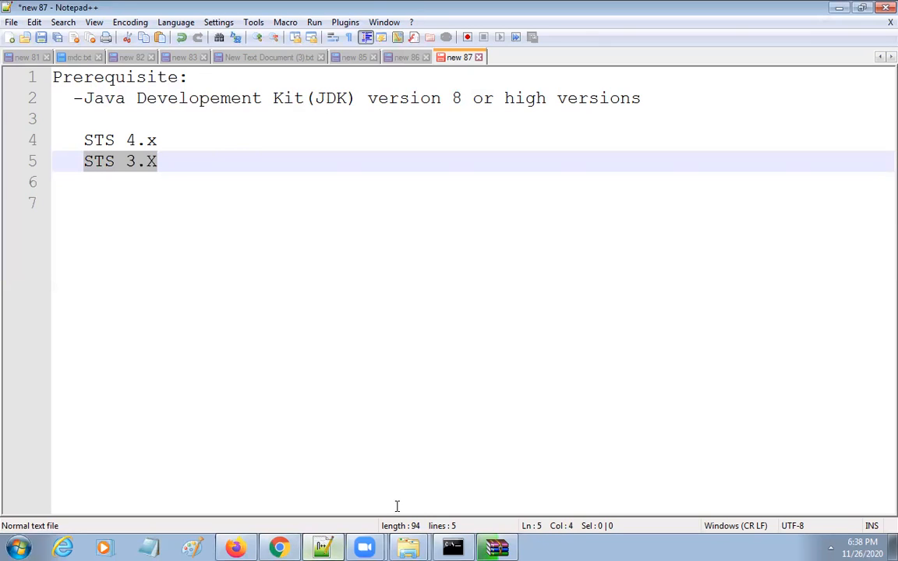
left_click(499, 548)
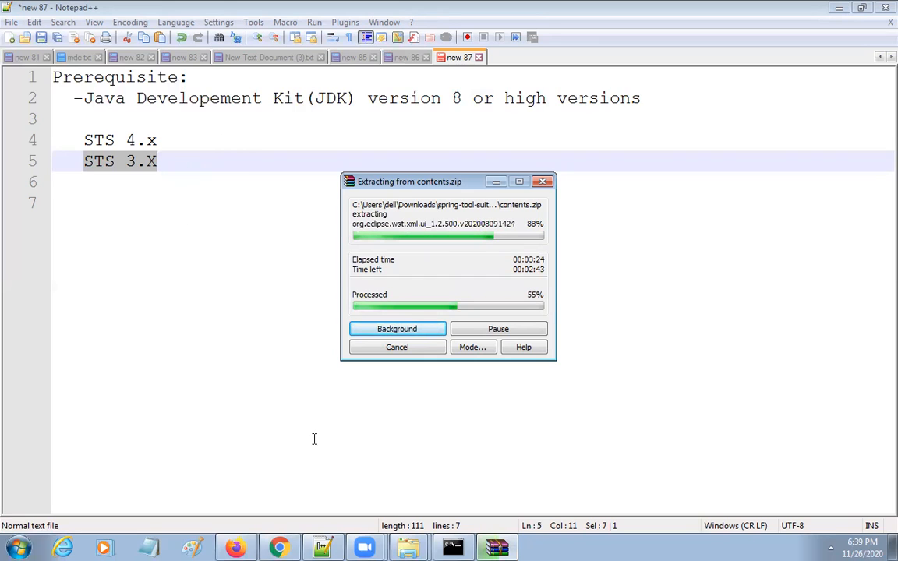
Switch to the Spring Tools page in Chrome and copy its spring.io/tools address
mouse_move(282, 538)
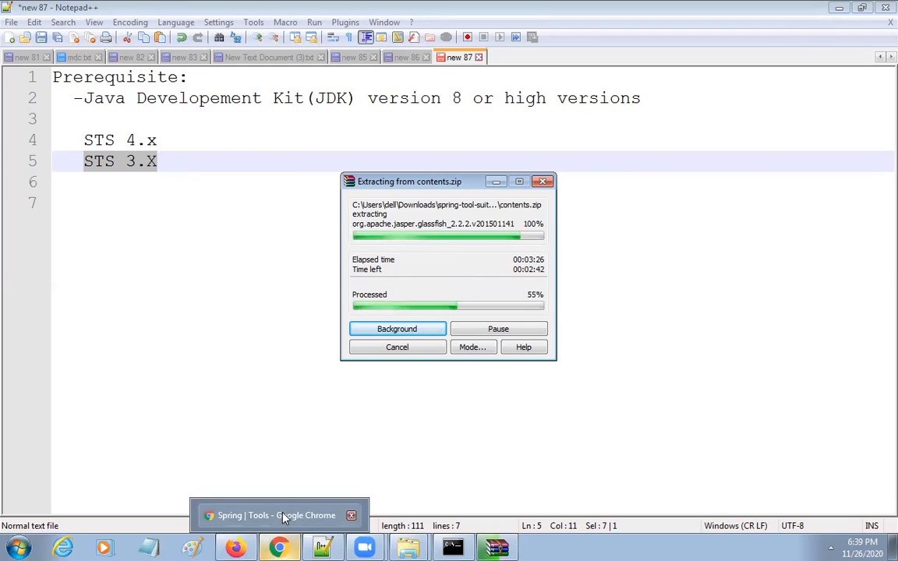
left_click(255, 515)
left_click(190, 39)
key("ctrl+c")
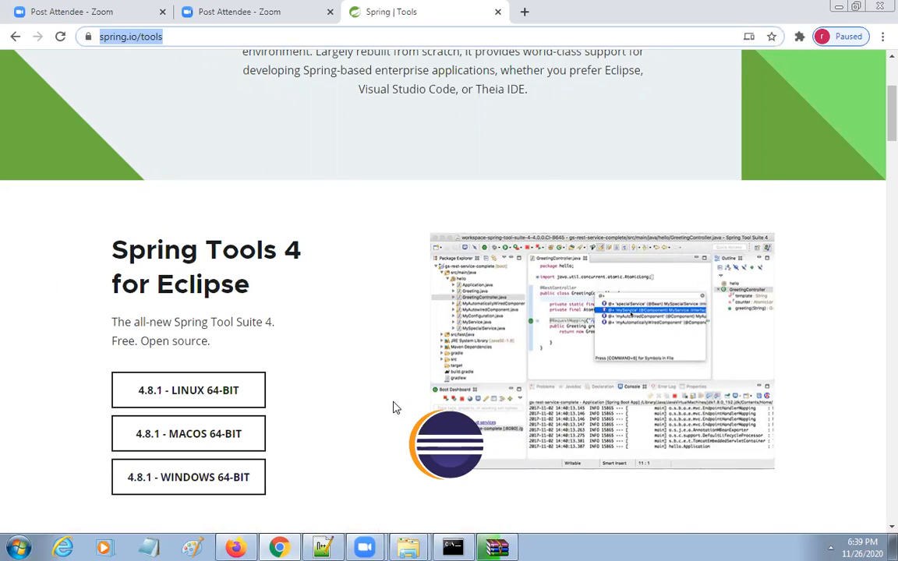
Browse the Spring Tools page down to the Spring Tool Suite 3 section and return to its beginning
scroll(391, 410, "down", 10)
scroll(391, 411, "down", 10)
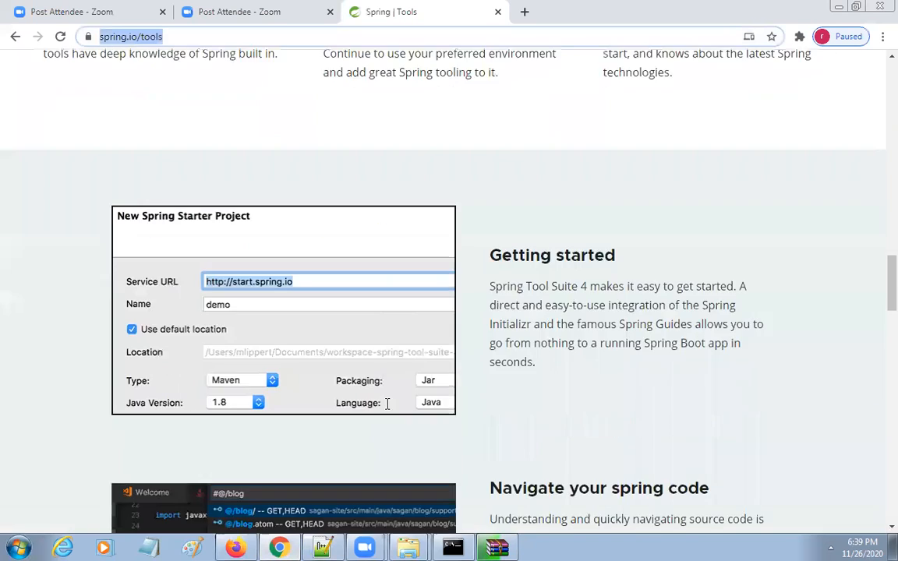
scroll(387, 403, "down", 8)
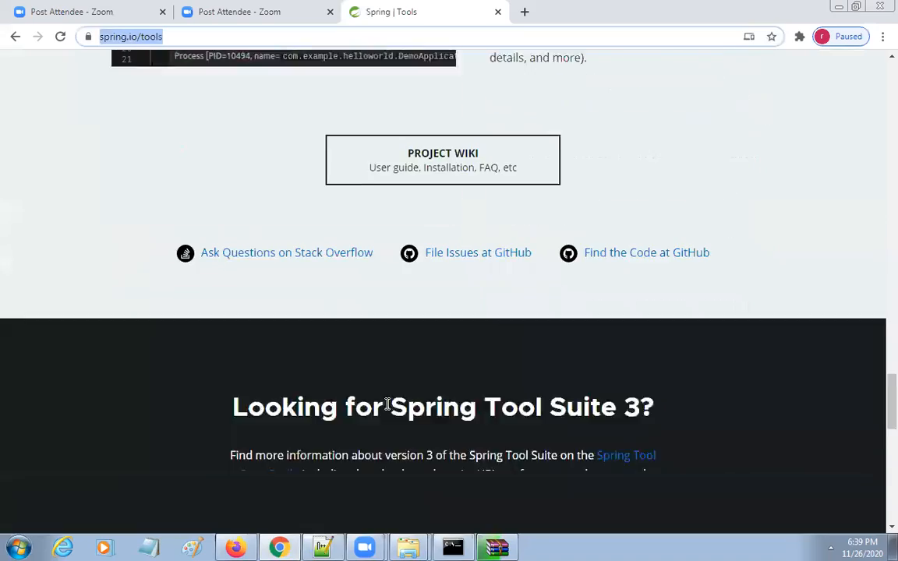
scroll(388, 404, "up", 4)
scroll(387, 410, "up", 15)
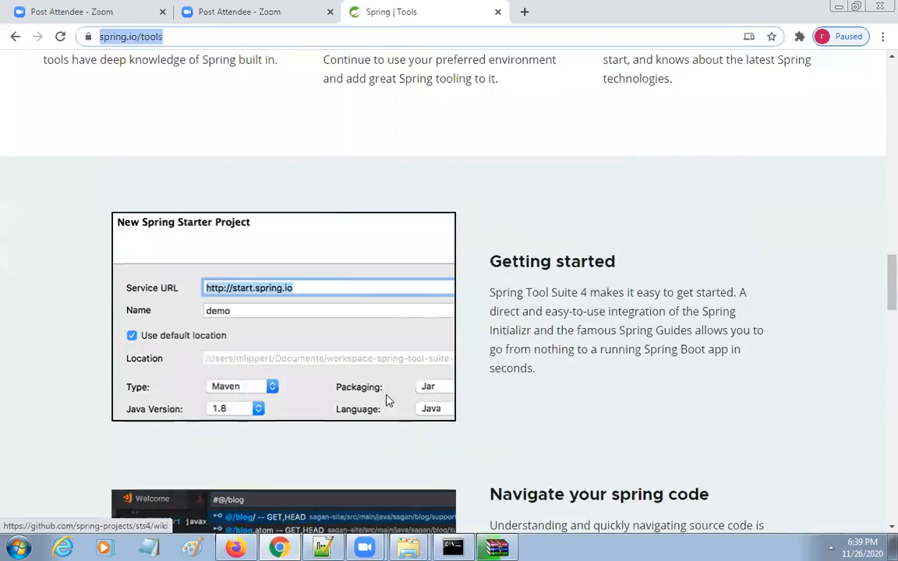
scroll(388, 398, "up", 8)
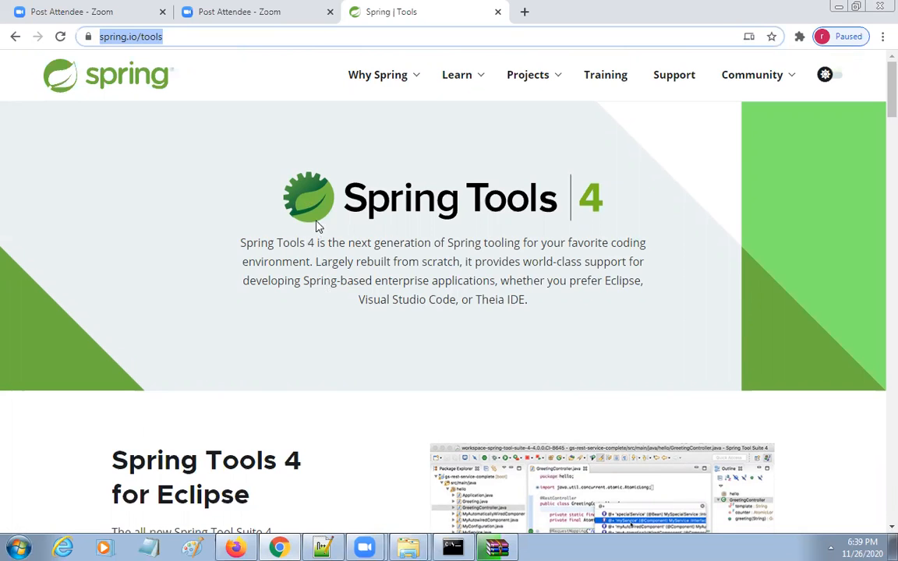
left_click(322, 548)
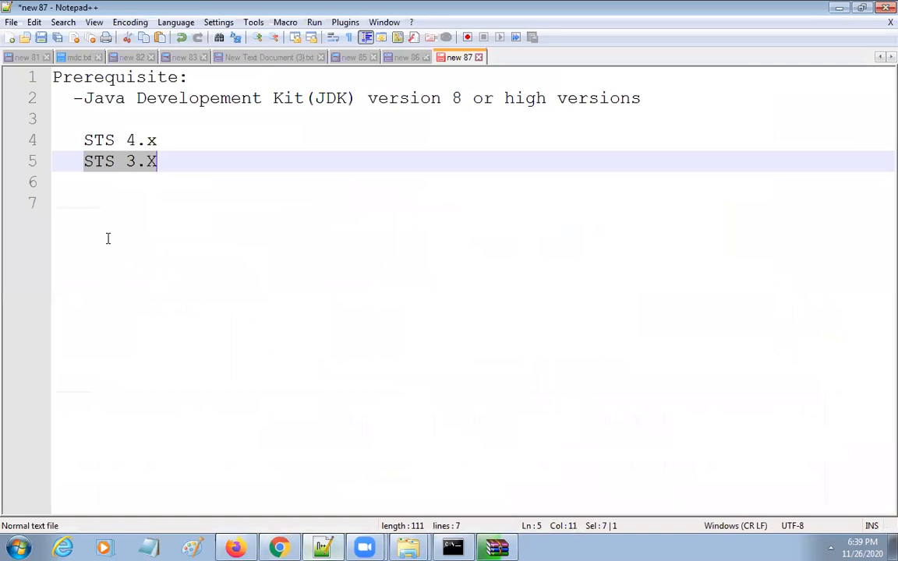
left_click(109, 228)
key("ctrl+v")
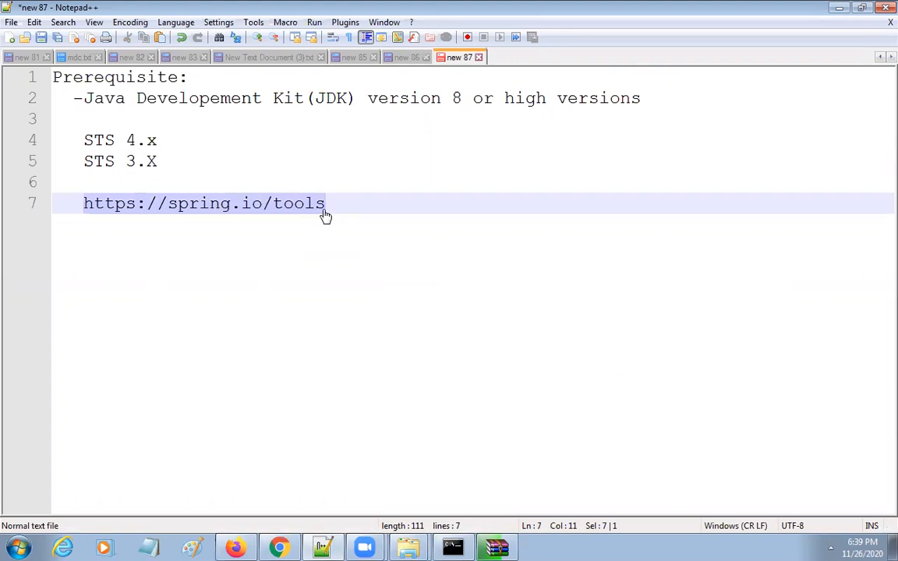
left_click_drag(335, 203, 80, 201)
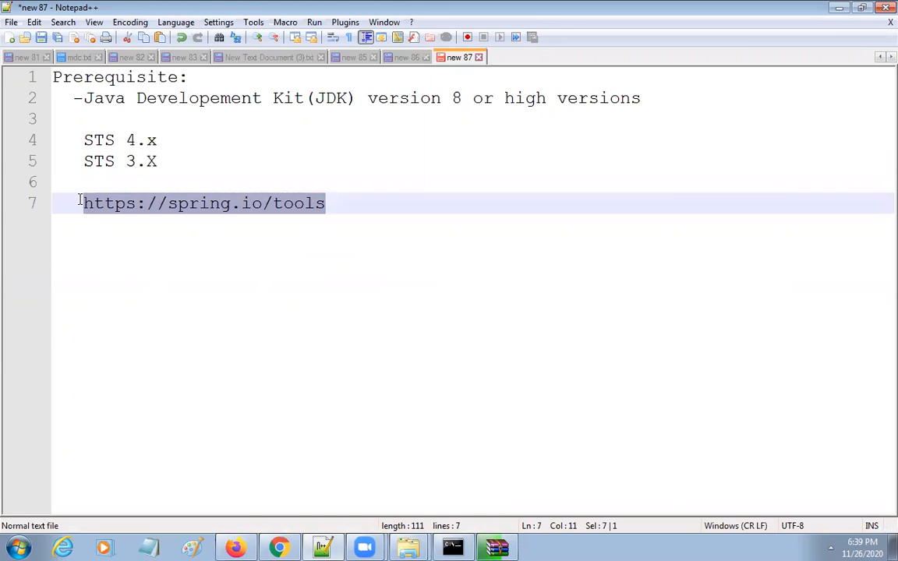
Switch to Chrome and review the 4.8.1 downloads under Spring Tools 4 for Eclipse and the Visual Studio Code section
left_click(279, 548)
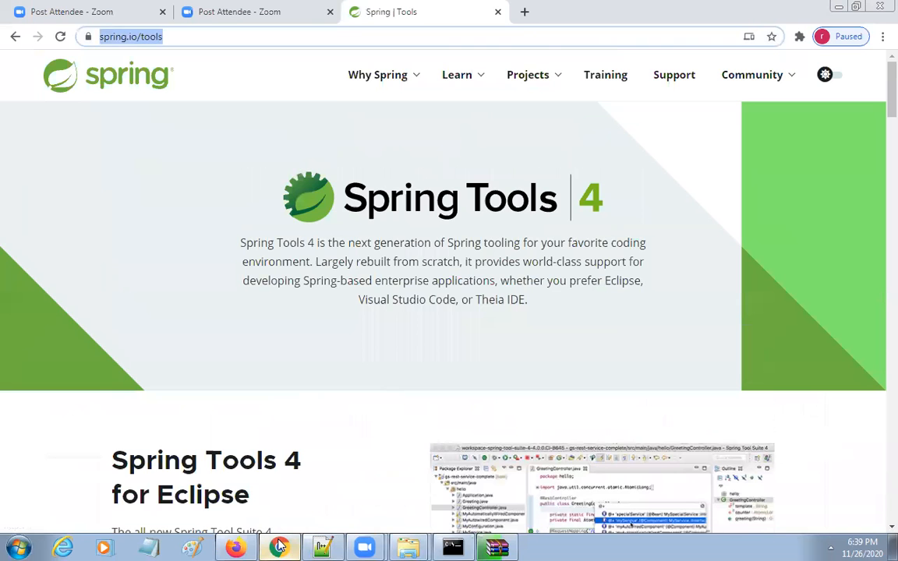
scroll(395, 284, "down", 9)
scroll(369, 359, "up", 3)
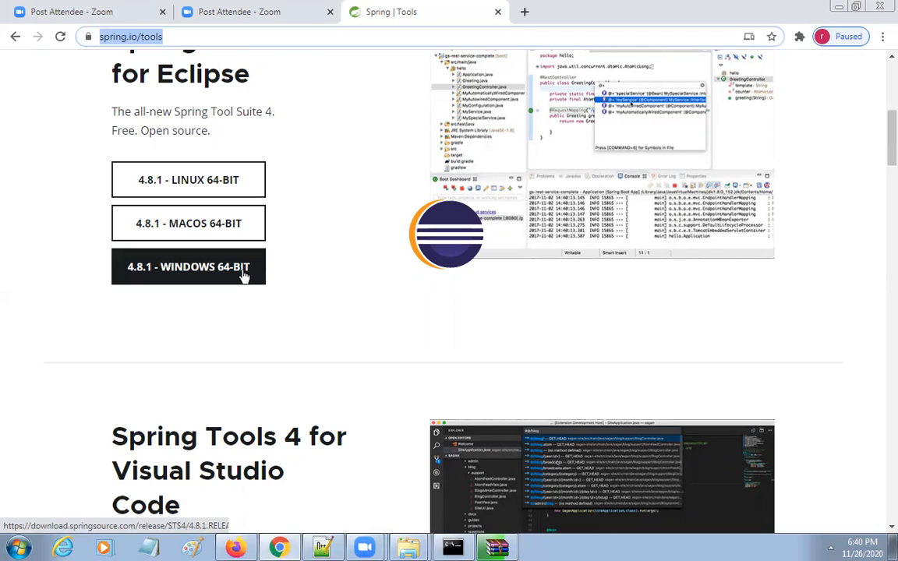
scroll(294, 340, "down", 3)
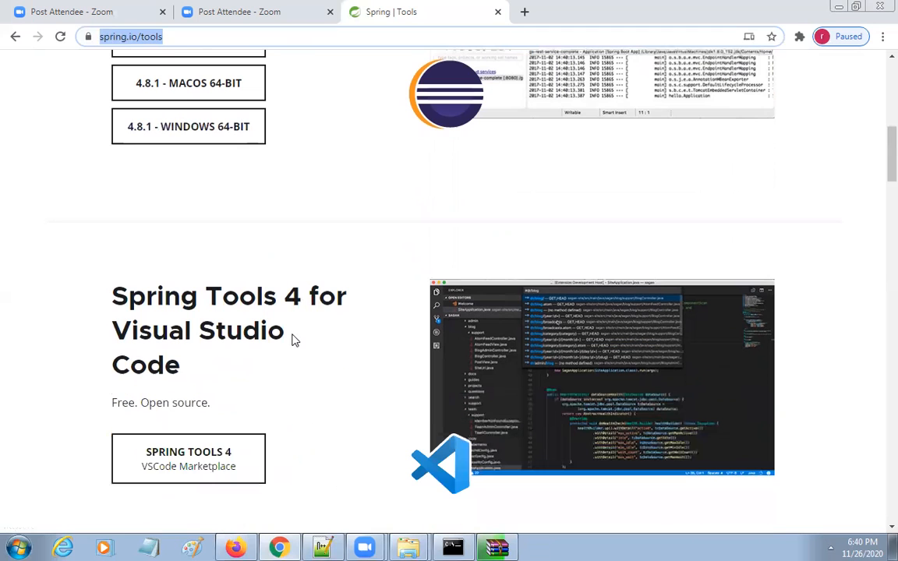
scroll(309, 340, "up", 5)
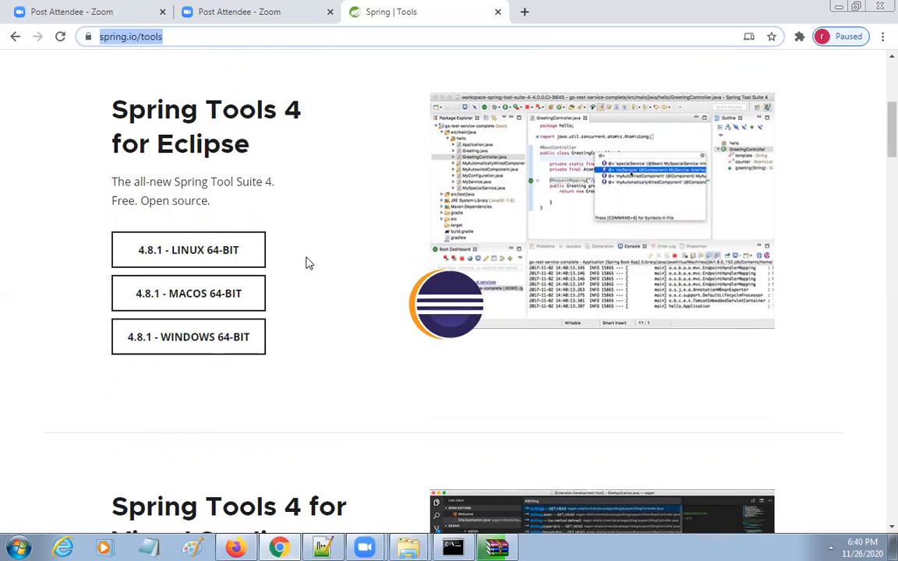
scroll(308, 262, "up", 5)
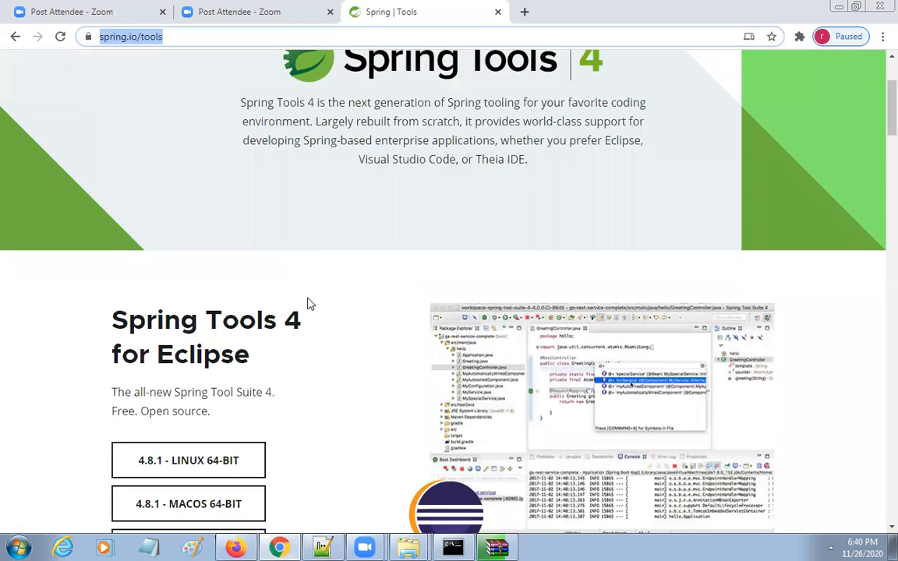
Review the 4.8.1 downloads for Spring Tools 4 for Eclipse and bring up the WinRAR extraction progress of contents.zip
scroll(308, 302, "down", 4)
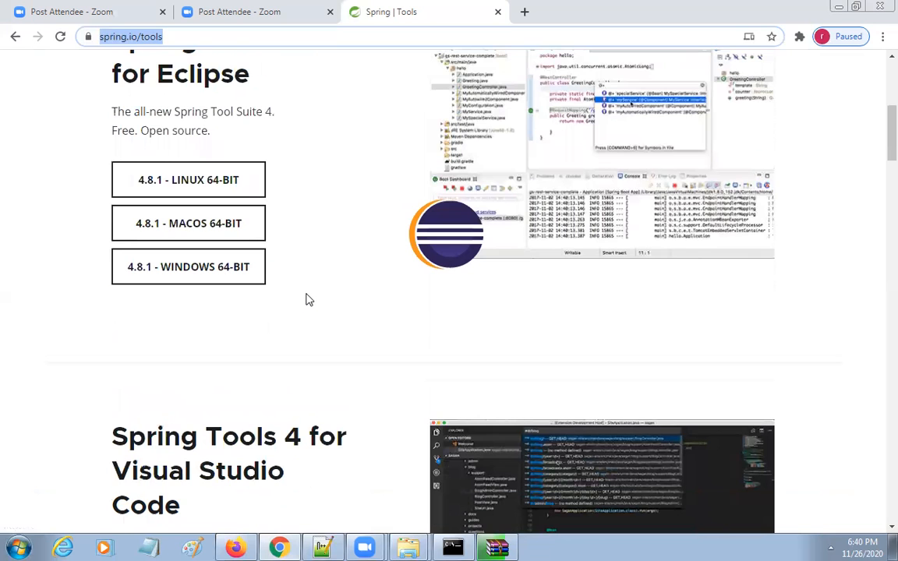
scroll(308, 299, "up", 2)
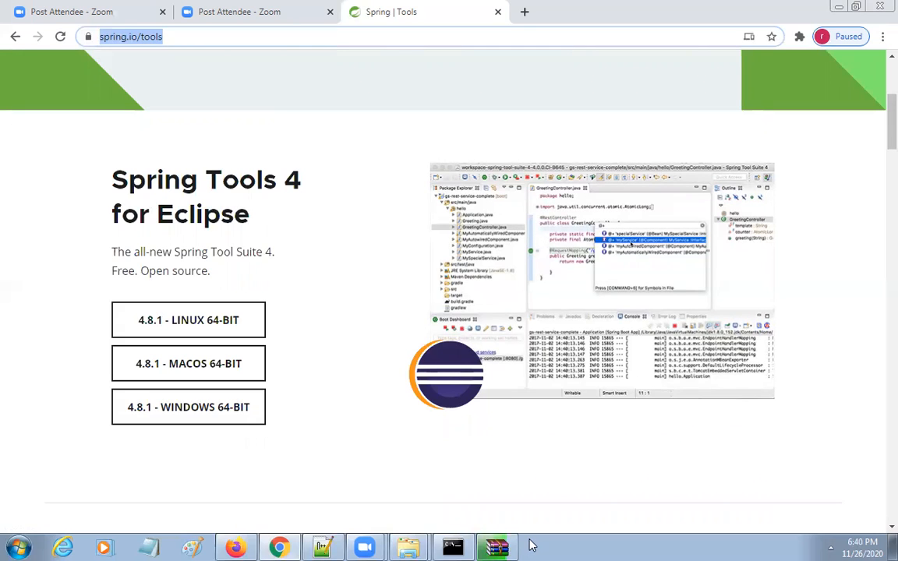
left_click(496, 547)
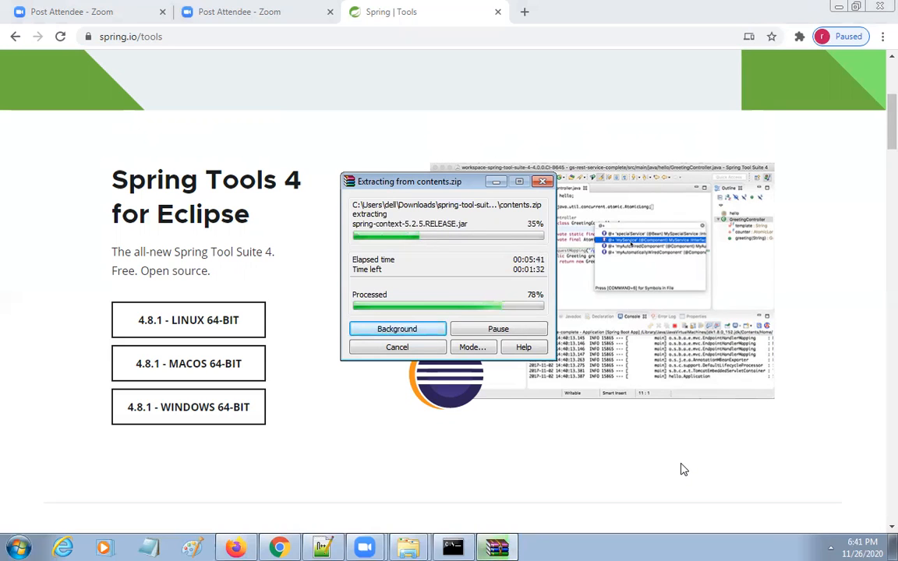
Switch to the self-extracting folder in Explorer, open contents and sts-4.8.1.RELEASE, and check the extraction progress again
mouse_move(408, 548)
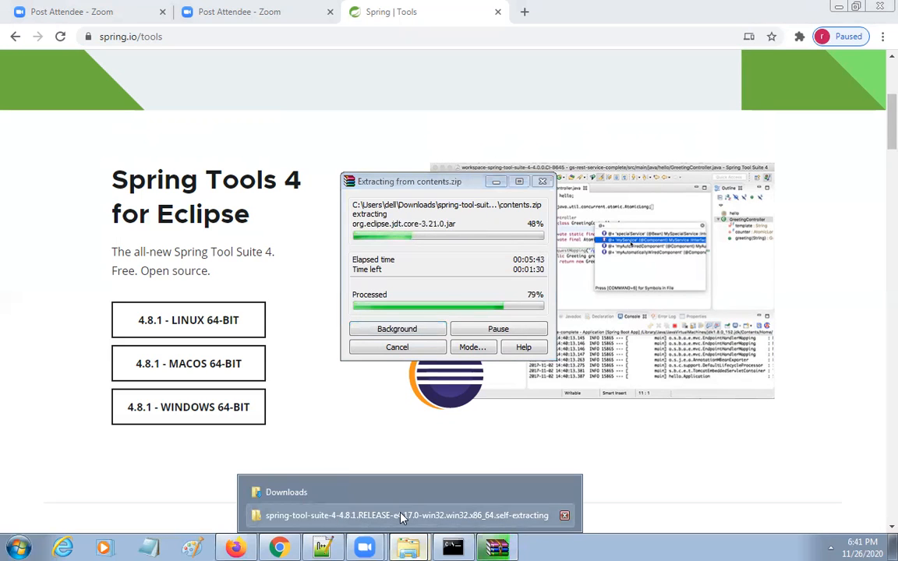
left_click(403, 518)
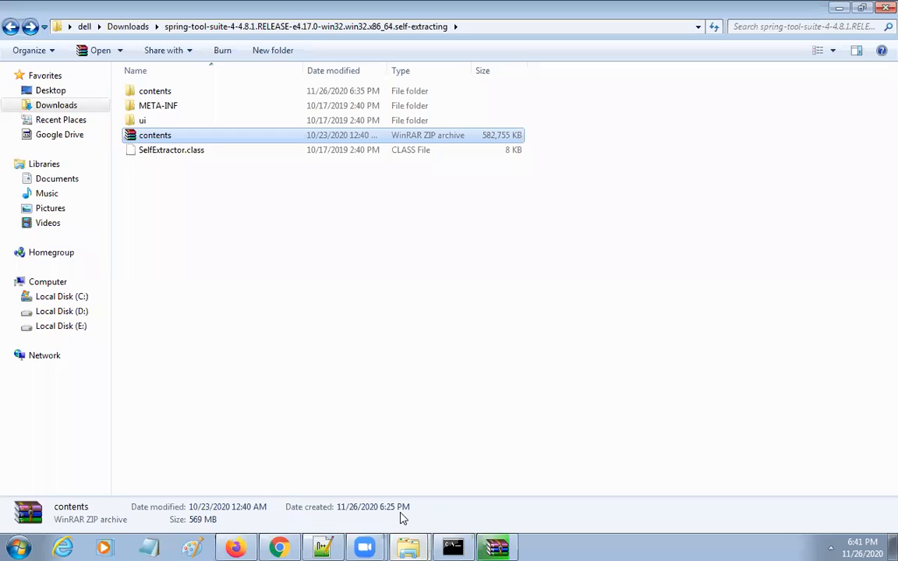
double_click(144, 93)
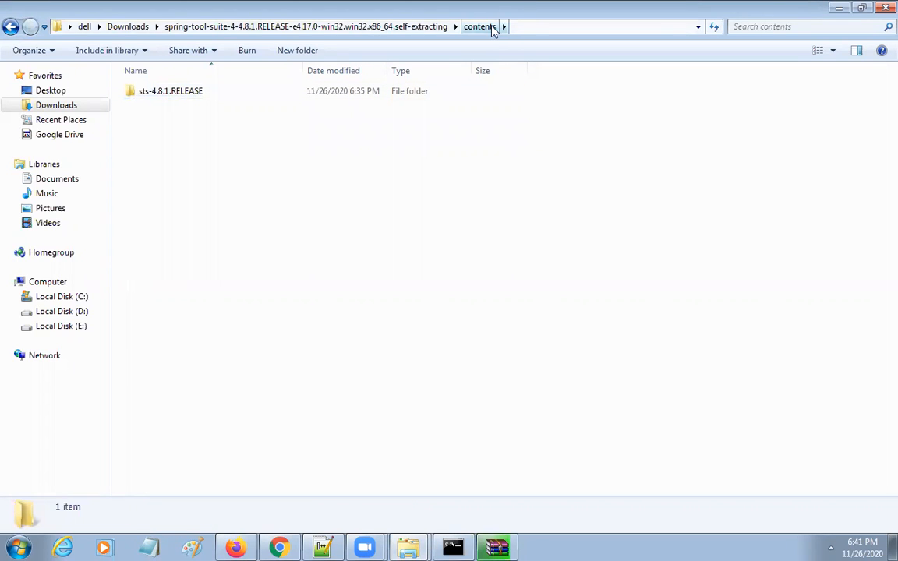
double_click(169, 95)
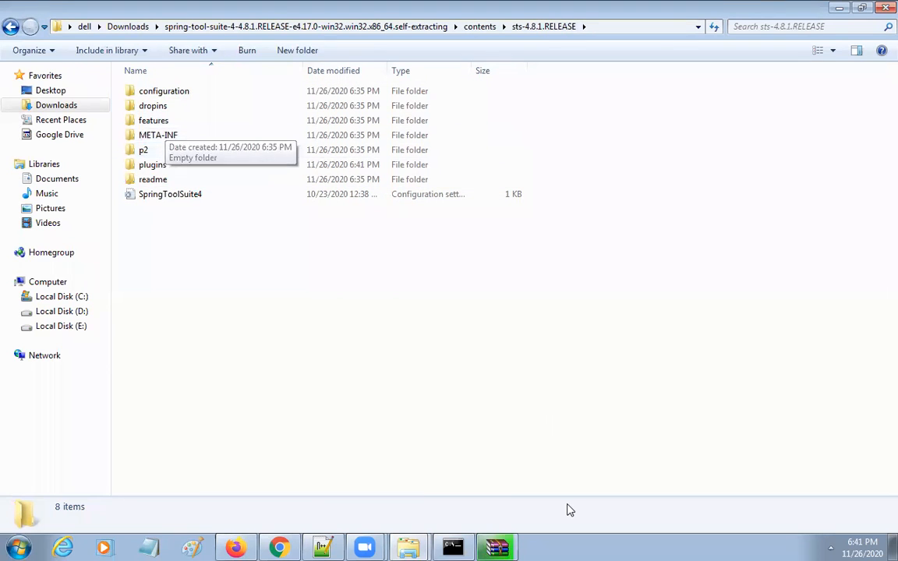
left_click(503, 545)
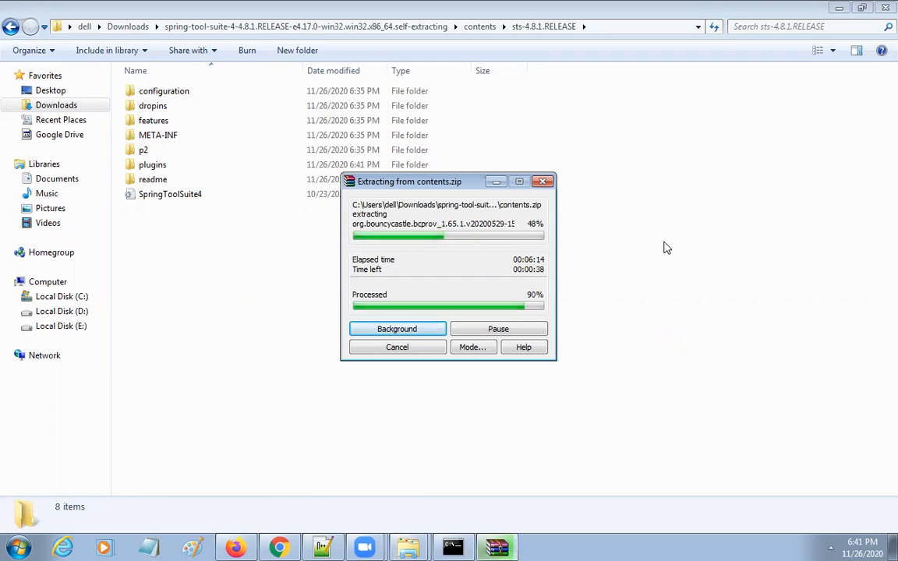
Go back to the self-extracting folder, reopen contents, check the extraction, and look inside sts-4.8.1.RELEASE
left_click(11, 28)
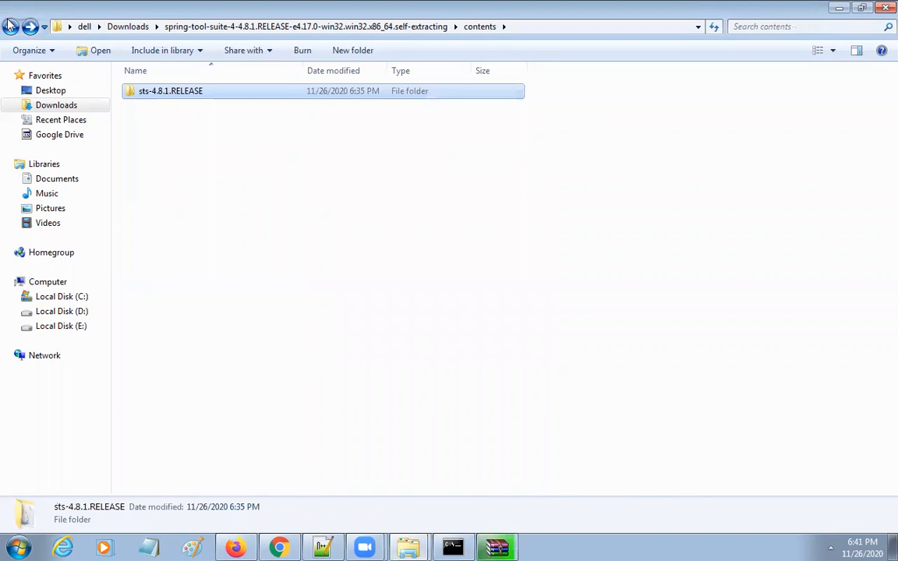
left_click(11, 28)
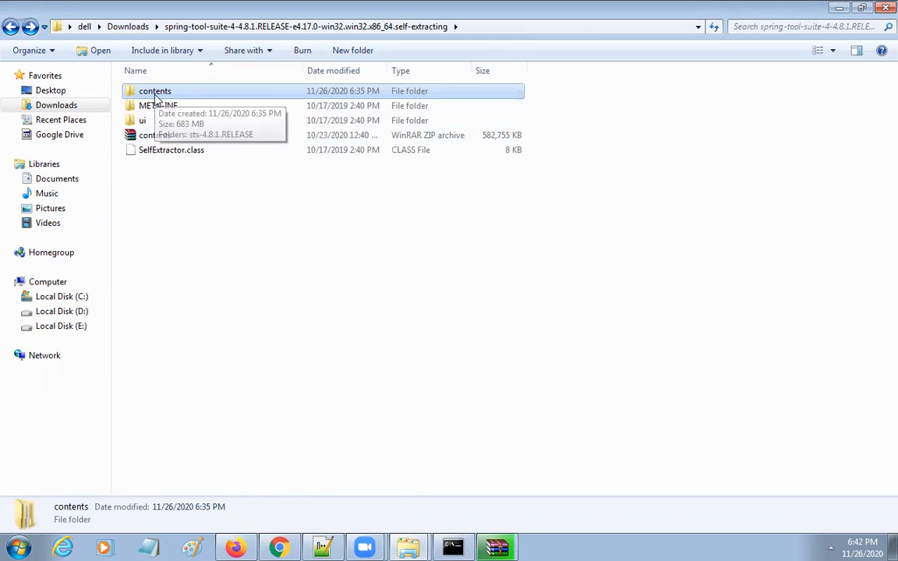
double_click(155, 94)
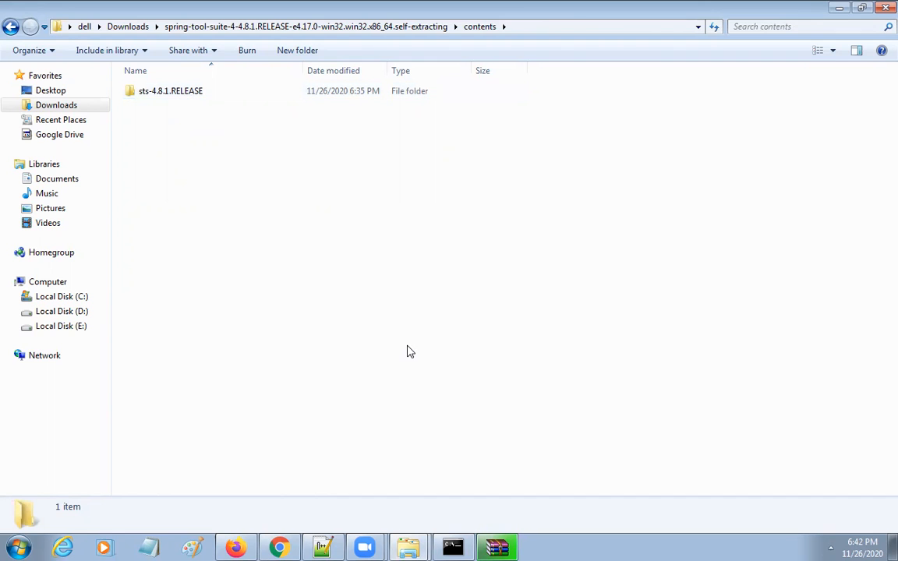
left_click(497, 548)
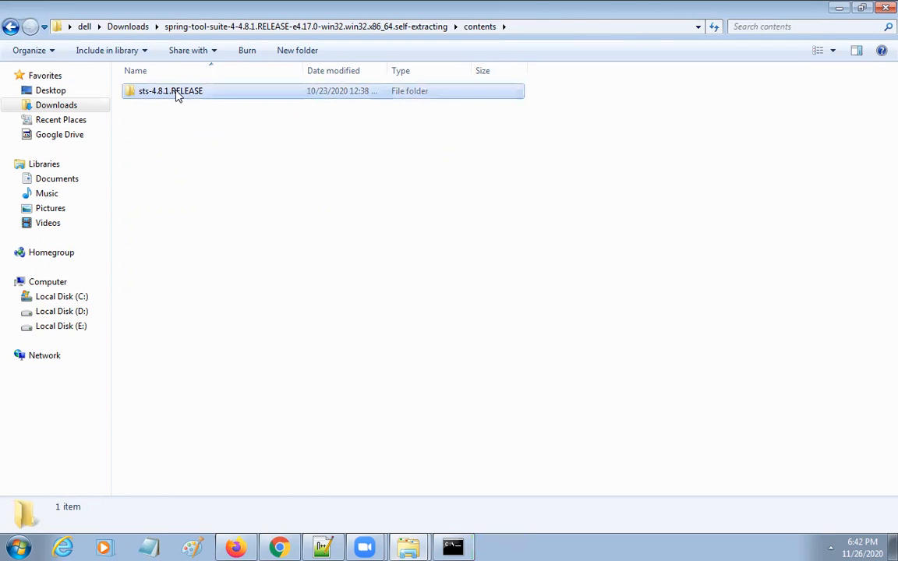
double_click(175, 92)
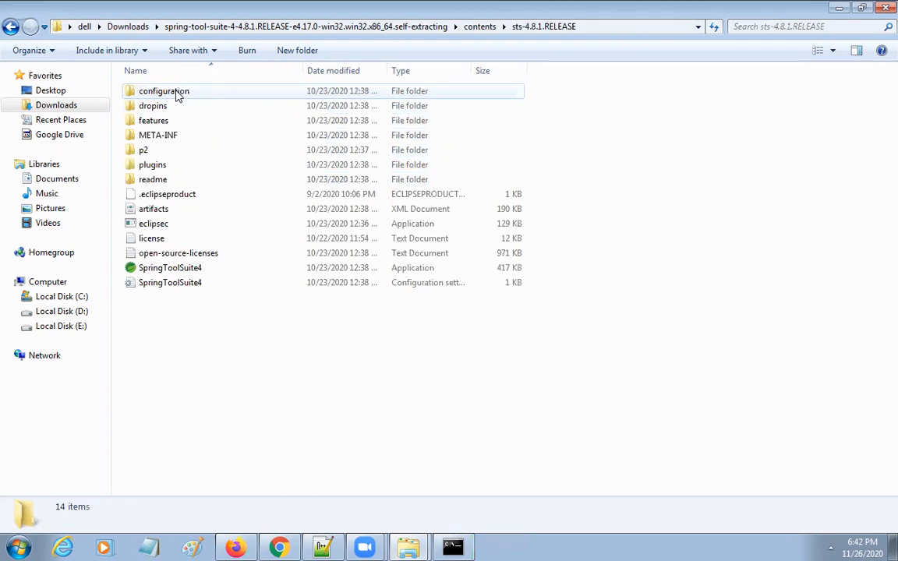
Return to Downloads and view the extraction options of the spring-tool-suite-4-4.8.1 self-extracting JAR without choosing any
left_click(10, 28)
left_click(10, 28)
left_click(10, 27)
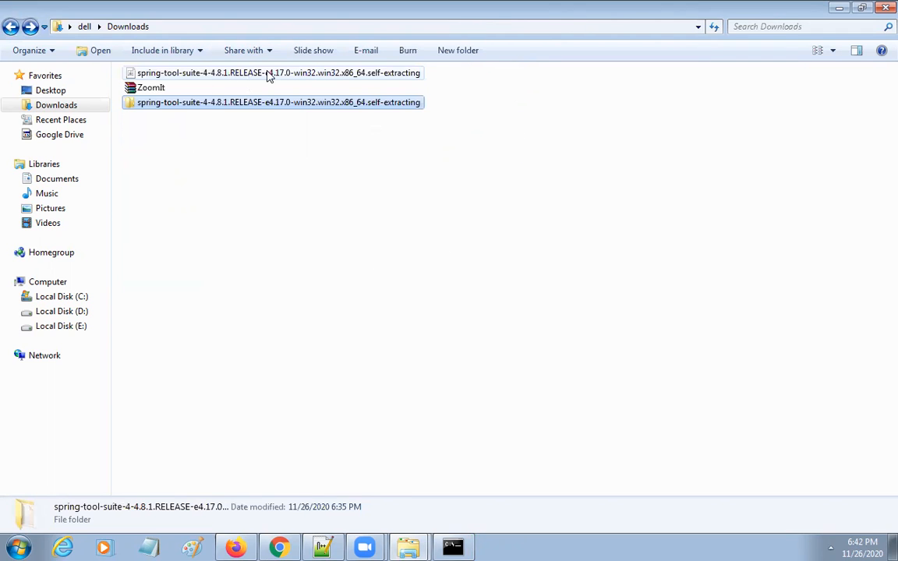
left_click(267, 73)
right_click(267, 73)
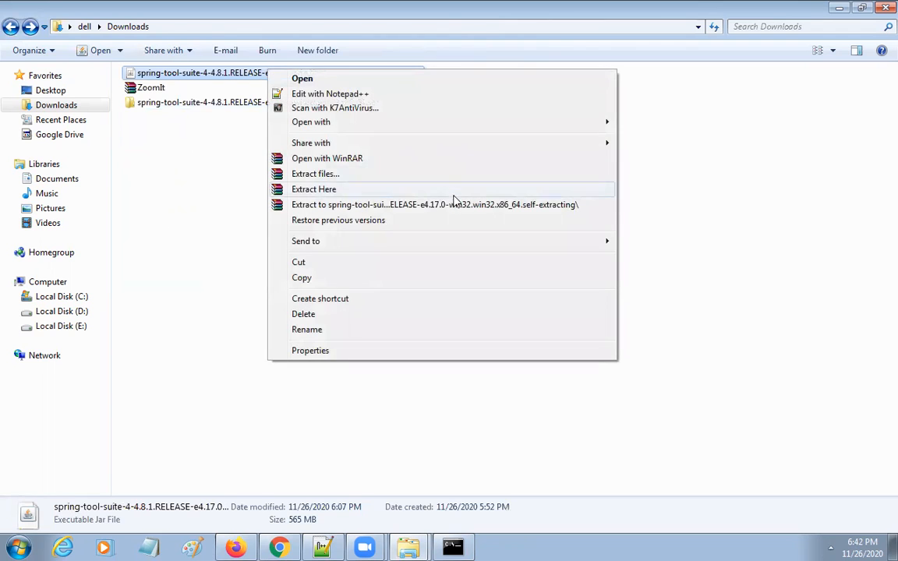
left_click(169, 125)
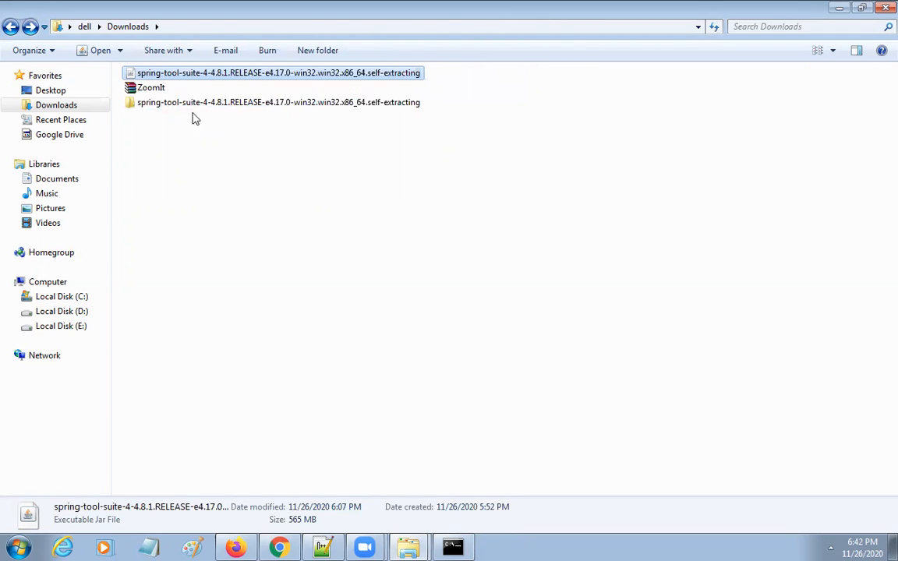
Open the extracted spring-tool-suite-4-4.8.1 folder and go through contents into sts-4.8.1.RELEASE
double_click(202, 106)
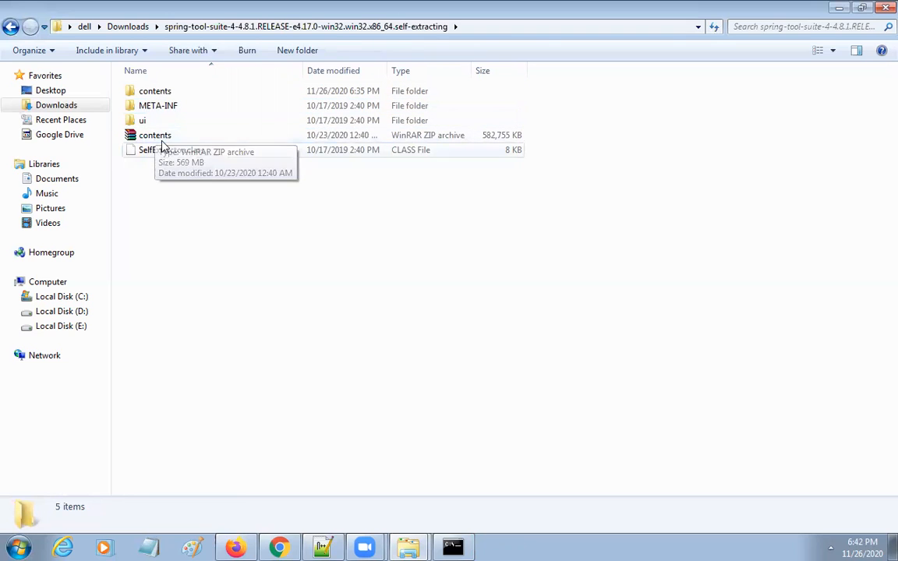
double_click(160, 94)
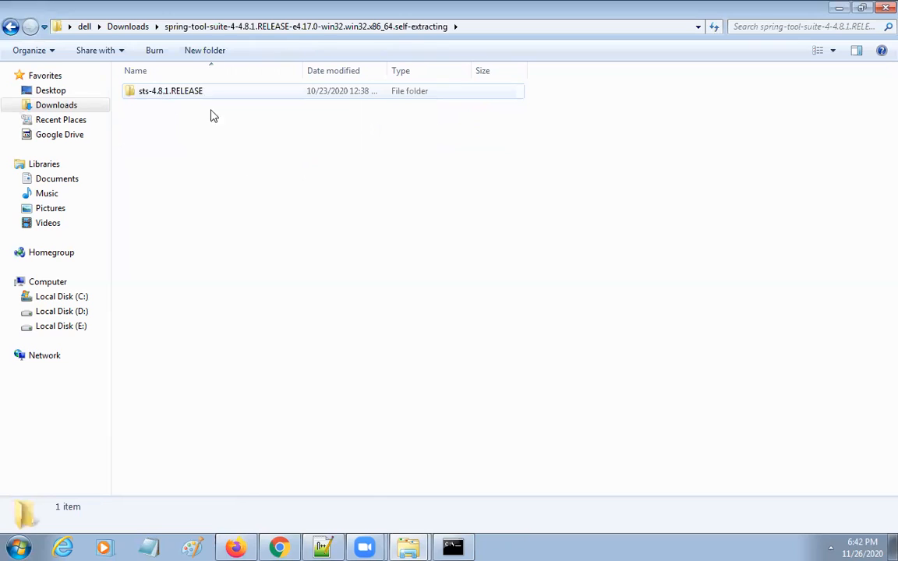
left_click(171, 91)
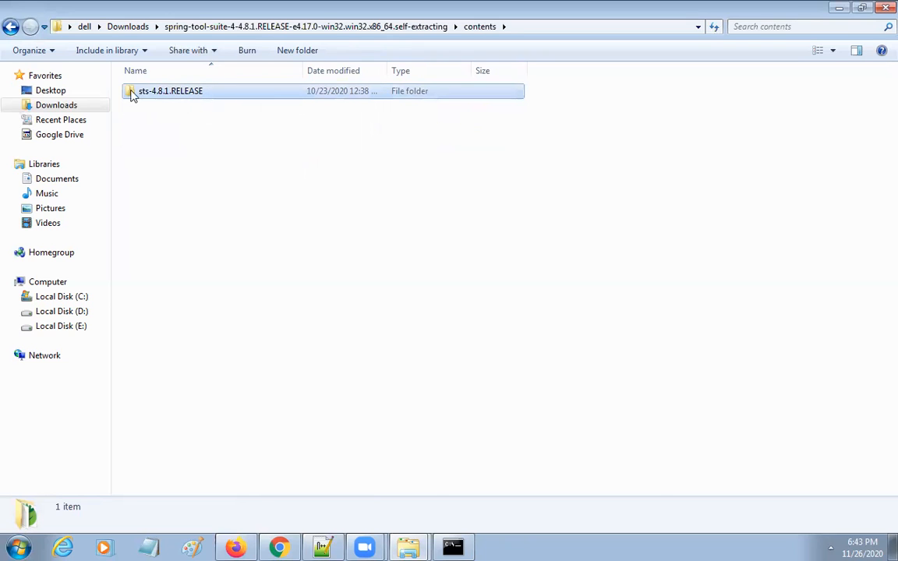
left_click(133, 94)
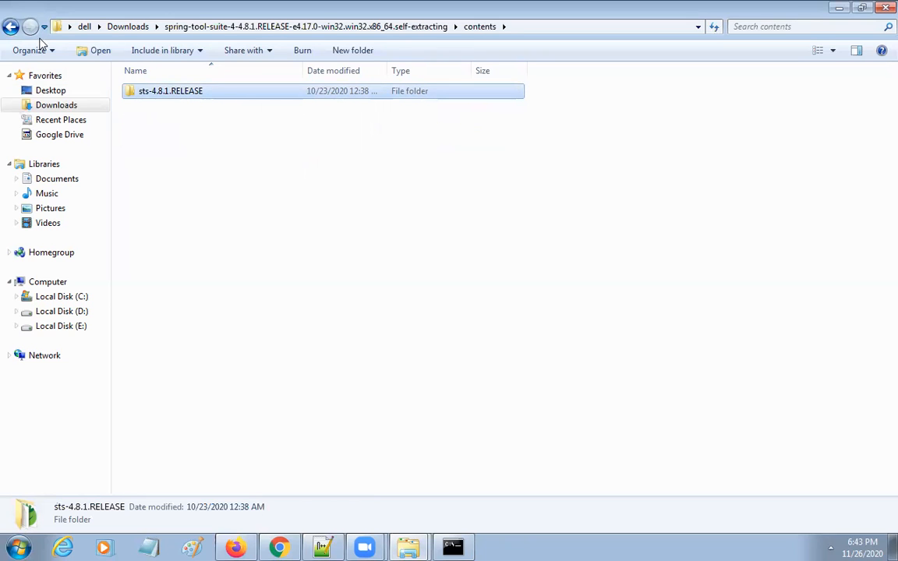
double_click(173, 92)
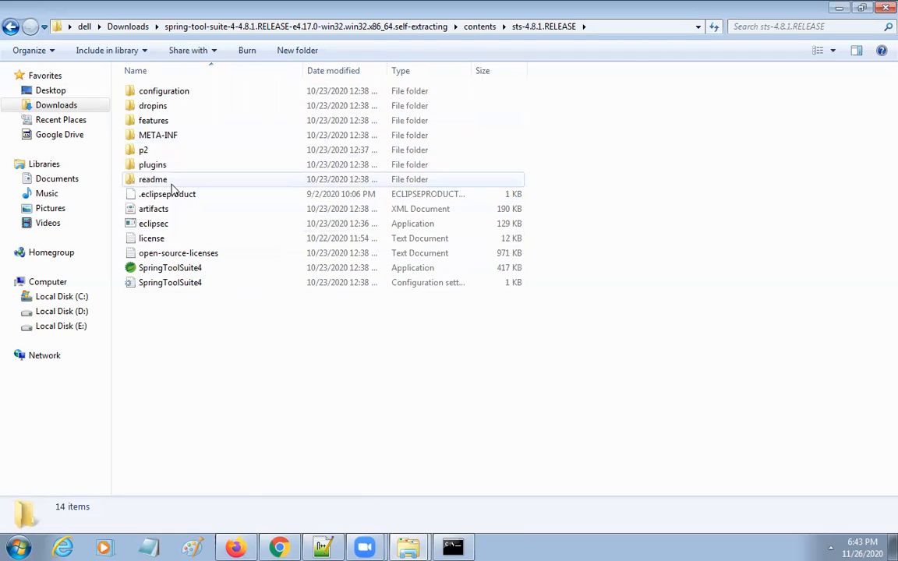
Open the SpringToolSuite4 configuration settings file in Notepad++, highlight its required Java version on line 12, and return to the folder
right_click(184, 283)
left_click(216, 267)
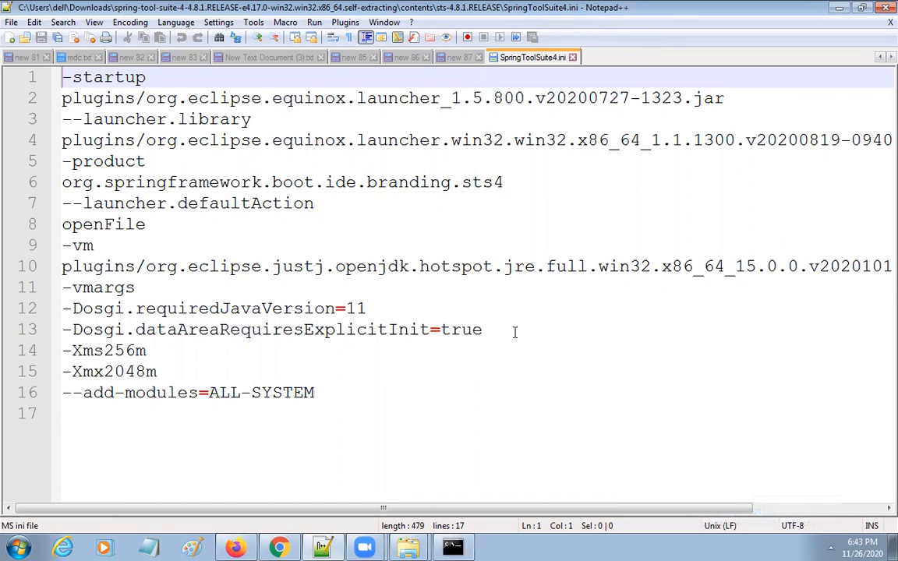
left_click(505, 224)
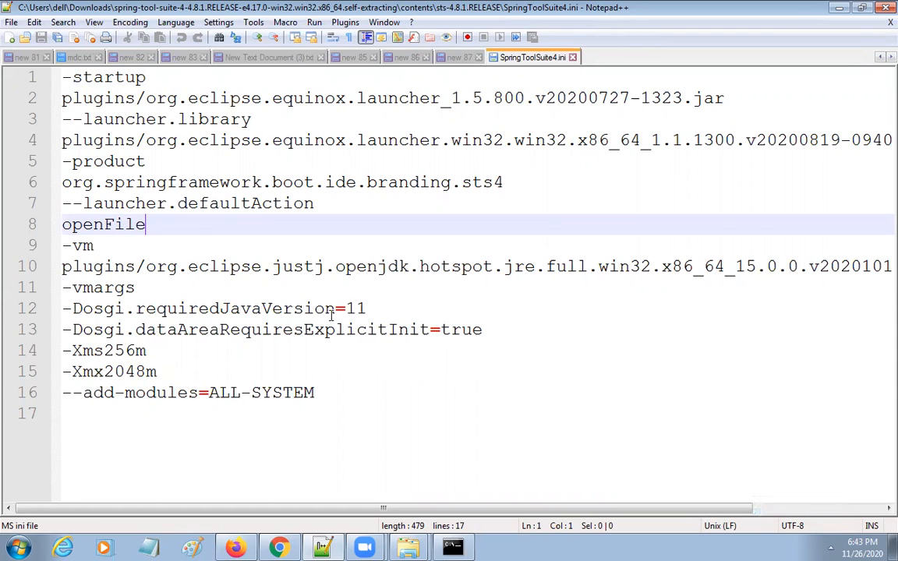
left_click_drag(391, 308, 230, 307)
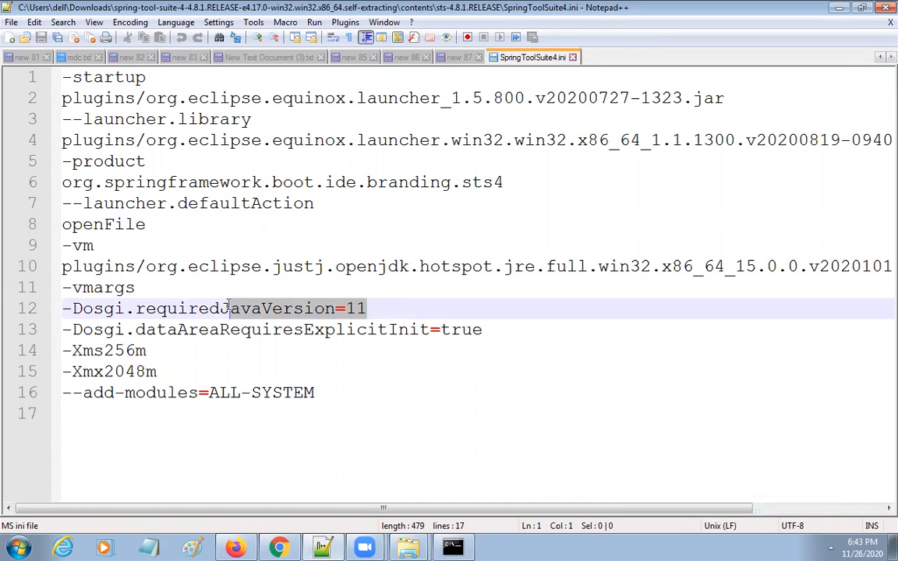
left_click(838, 8)
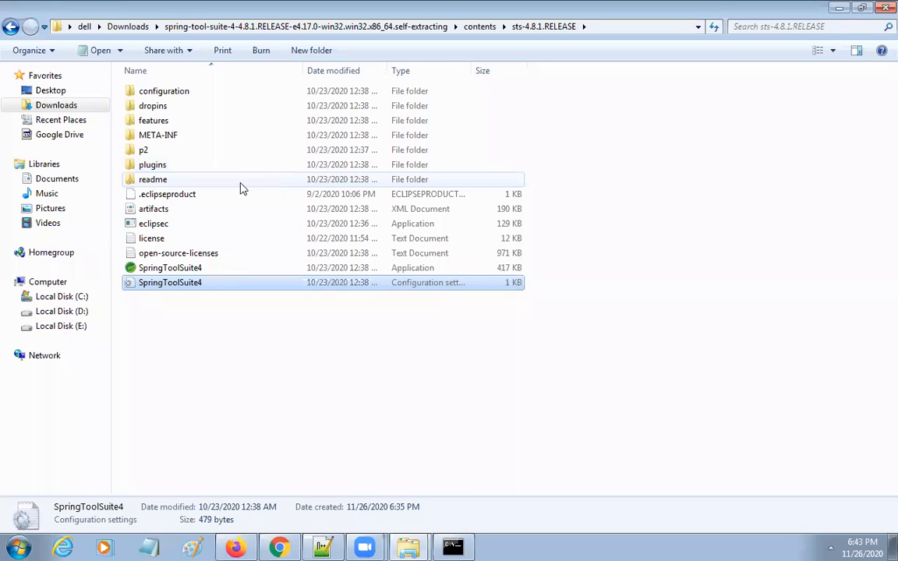
Launch the SpringToolSuite4 application and highlight requiredJavaVersion and its value 11 in SpringToolSuite4.ini while it starts
double_click(162, 267)
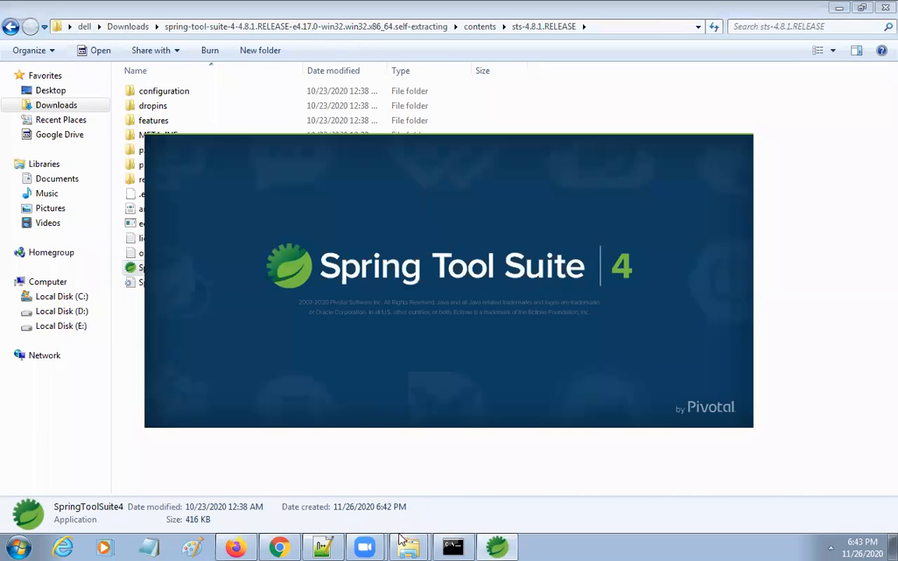
left_click(330, 545)
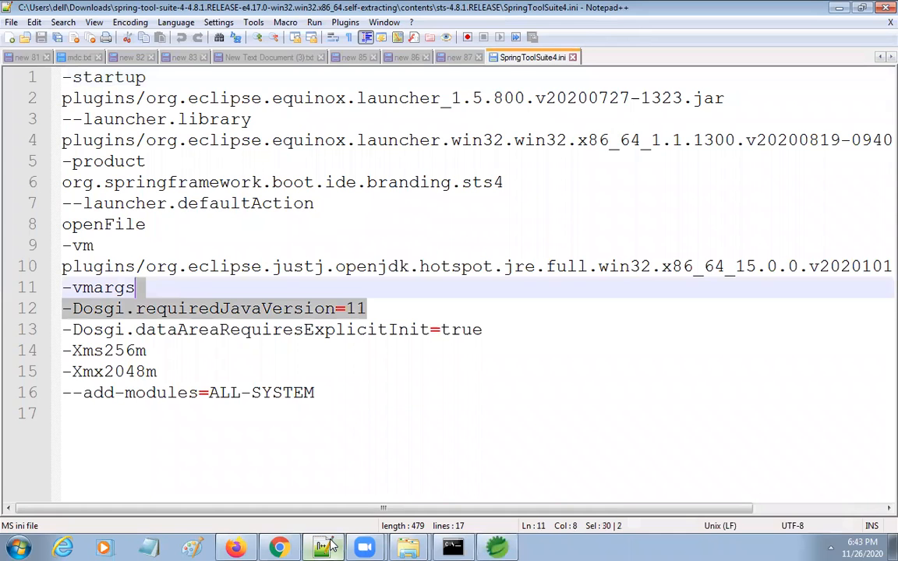
double_click(251, 308)
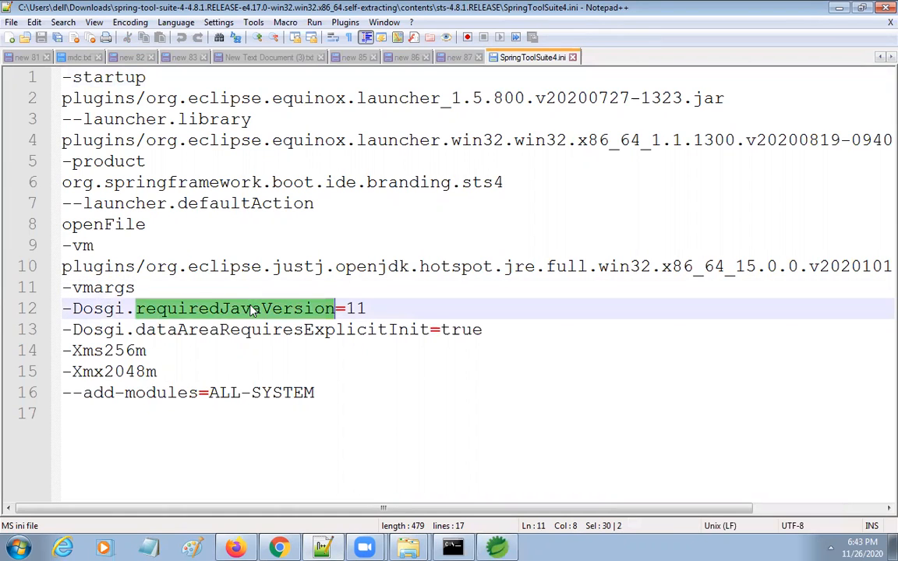
left_click(368, 308)
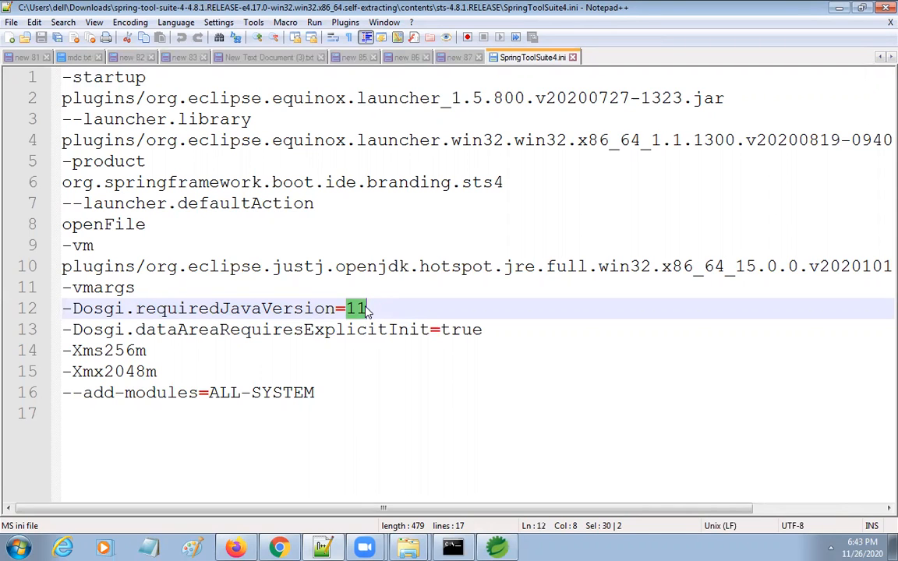
left_click(838, 10)
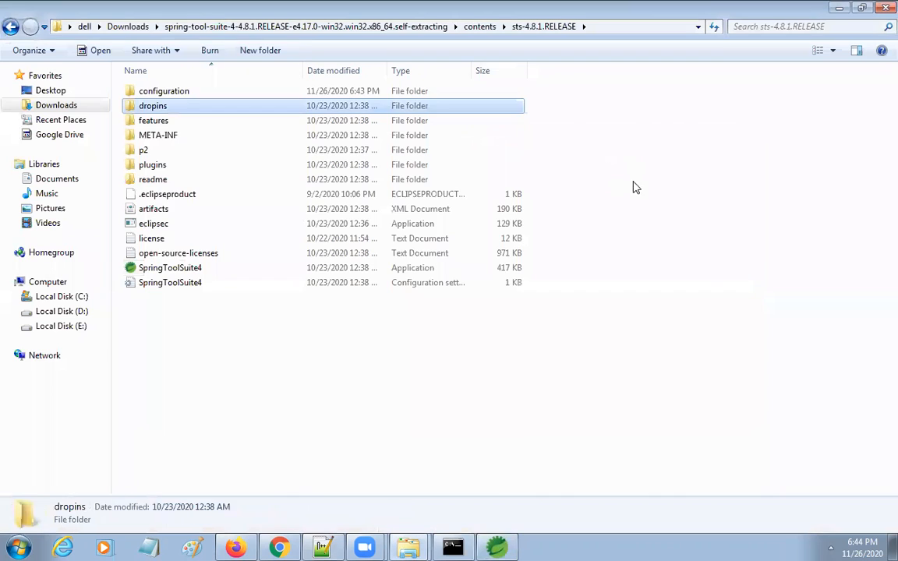
left_click(639, 191)
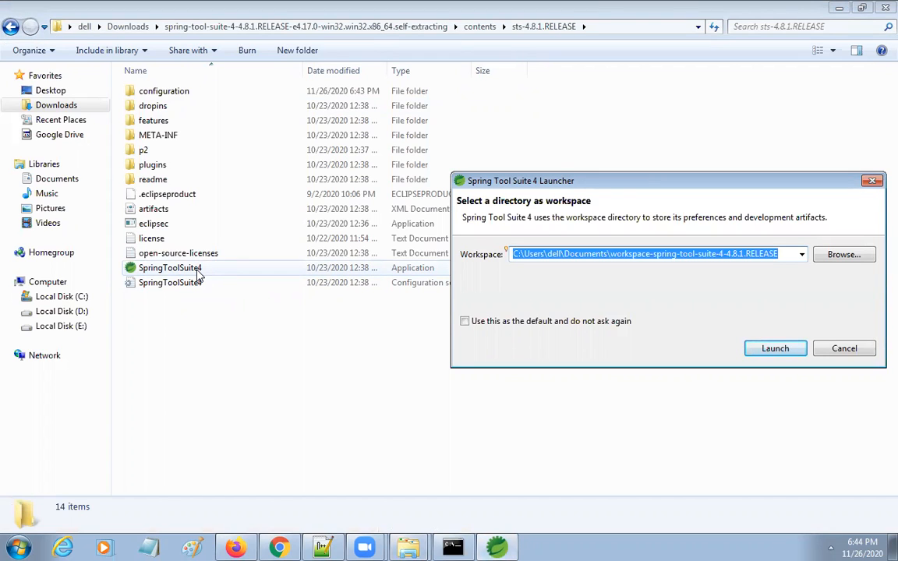
Set the workspace directory to C:\Test, launch Spring Tool Suite 4, and continue with updating the older workspace
left_click_drag(779, 254, 450, 249)
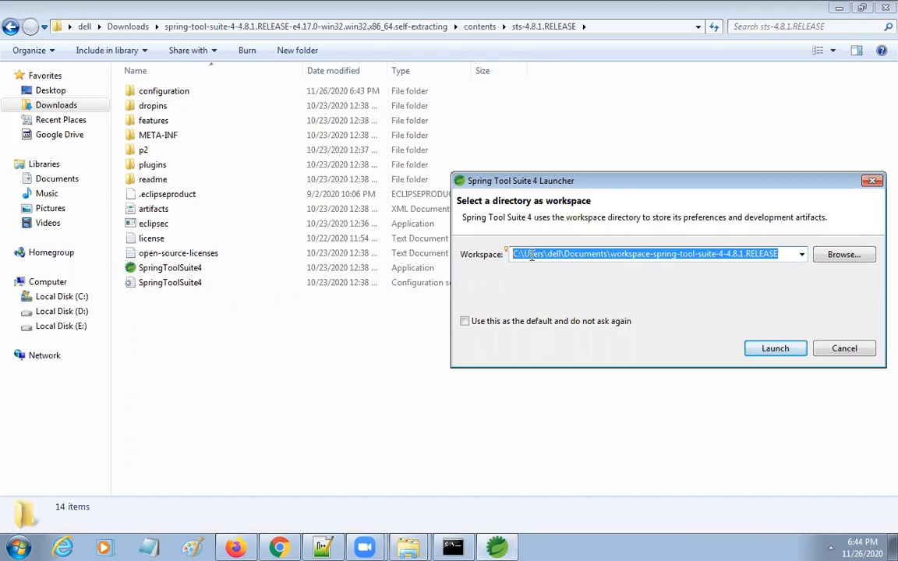
left_click(527, 253)
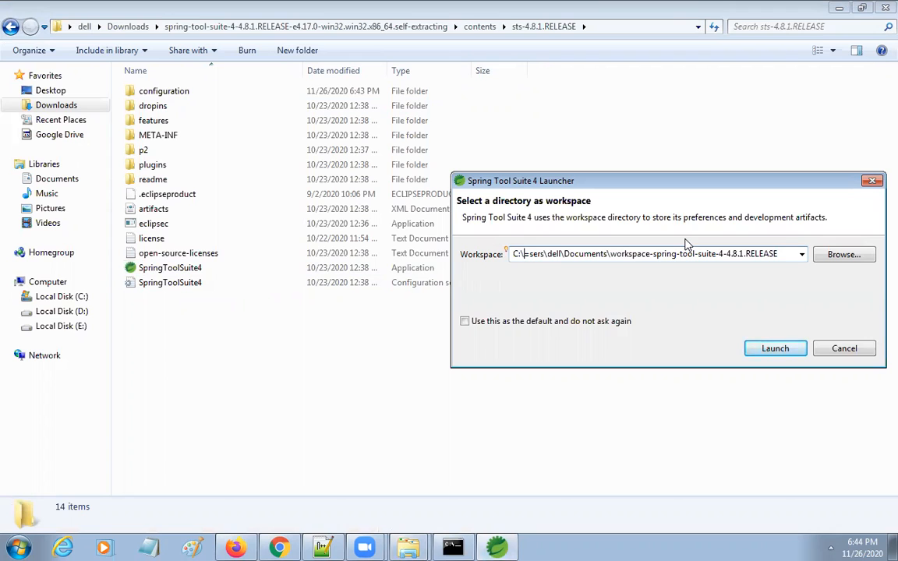
key("Delete")
key("Delete")
key("Delete")
key("Delete")
key("Delete")
key("Delete")
key("Delete")
key("Delete")
key("Delete")
key("Delete")
key("Delete")
key("Delete")
key("Delete")
key("Delete")
key("Delete")
key("Delete")
key("Delete")
key("Delete")
key("Delete")
key("Delete")
key("Delete")
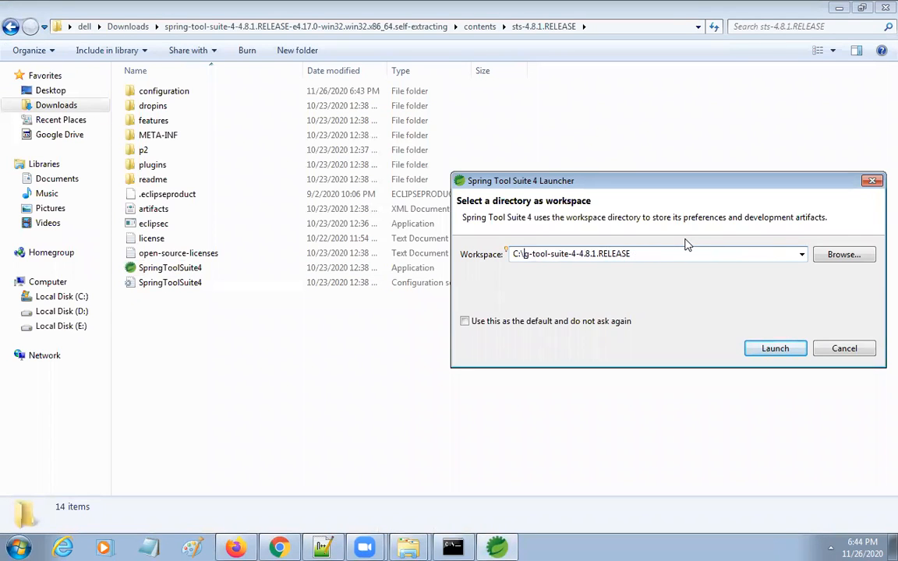
key("Delete")
key("Delete")
key("Delete")
key("Delete")
key("Delete")
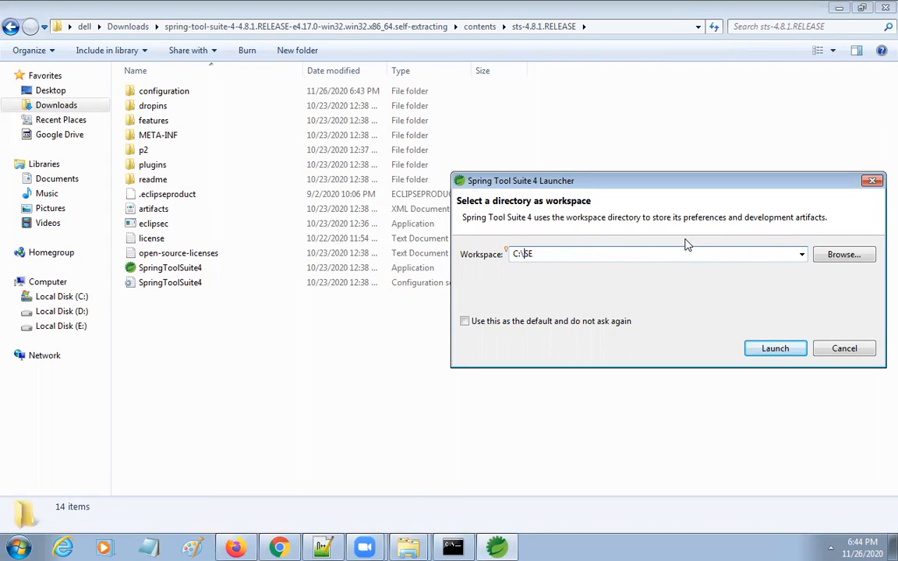
type("Test")
left_click(776, 350)
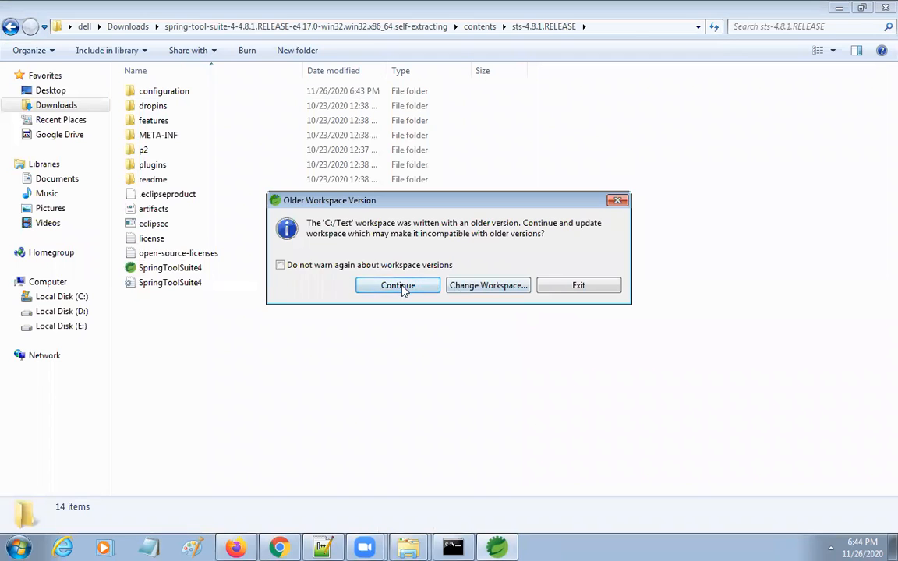
left_click(401, 286)
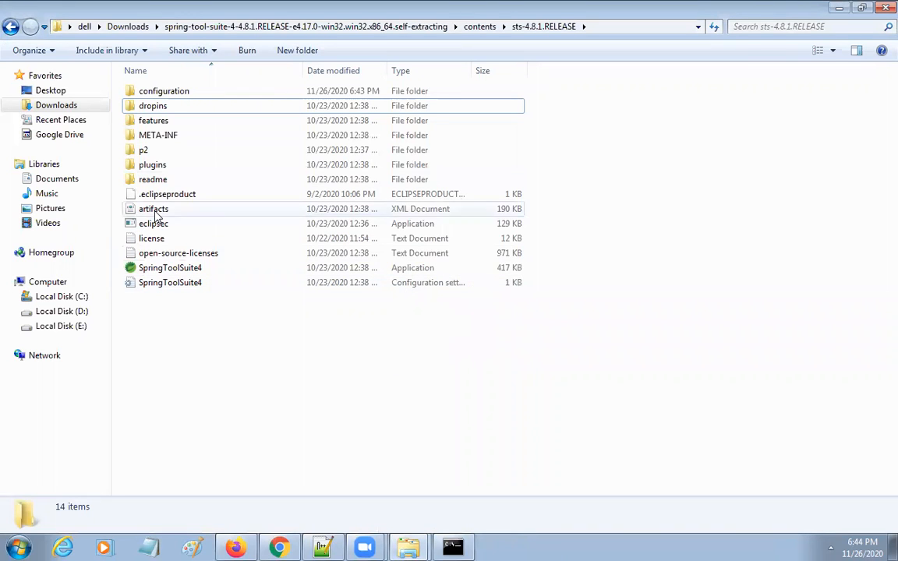
Run the SpringToolSuite4 application again, try workspace C:\Test, and launch it with workspace C:\Test1 instead
double_click(173, 269)
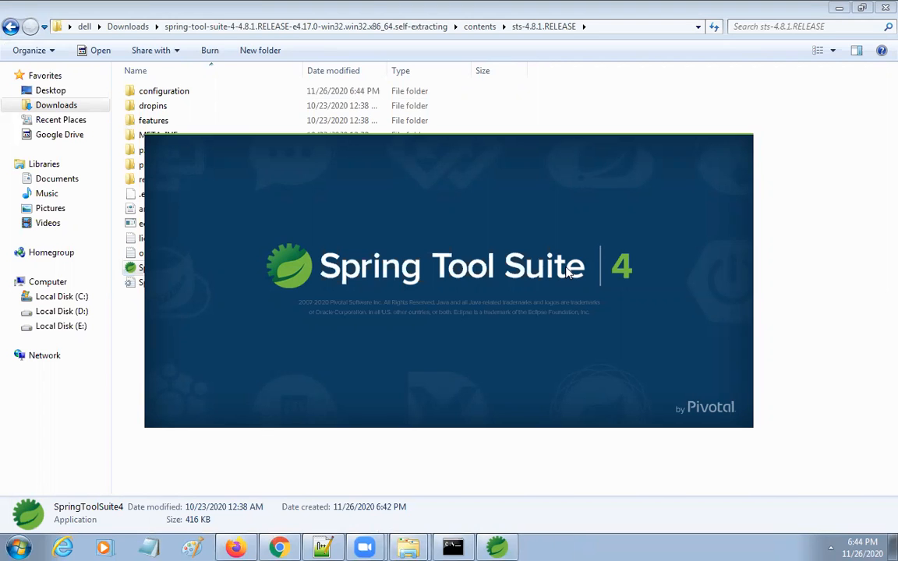
left_click(556, 313)
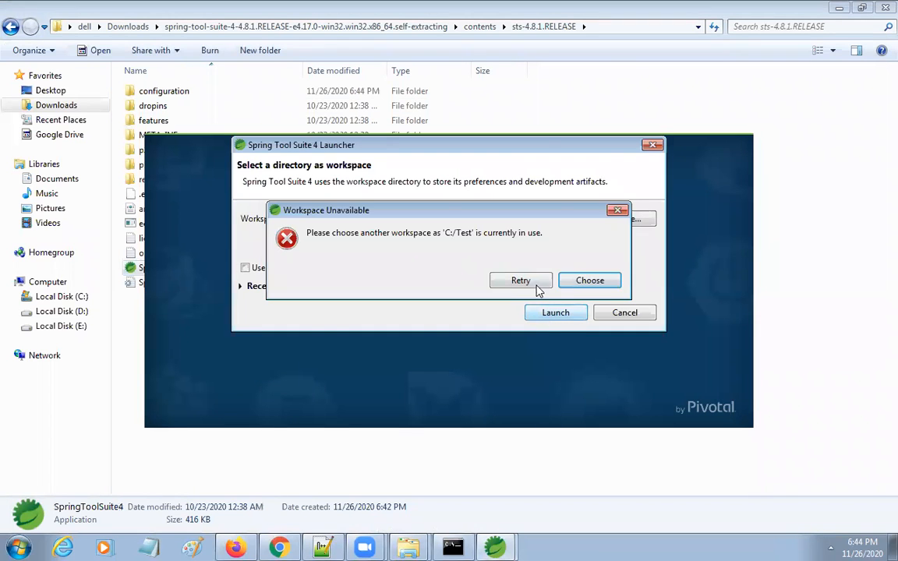
left_click(587, 282)
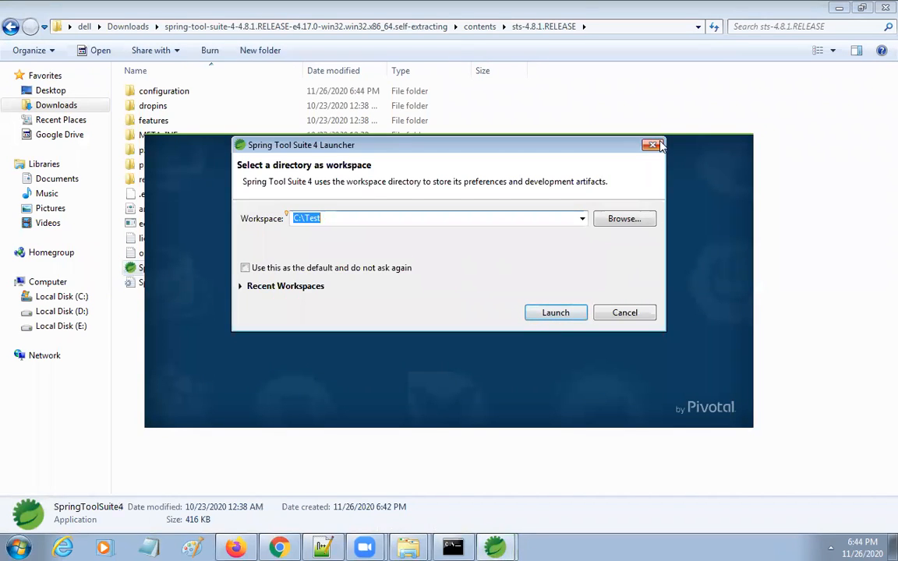
left_click(409, 221)
type("1")
left_click(555, 314)
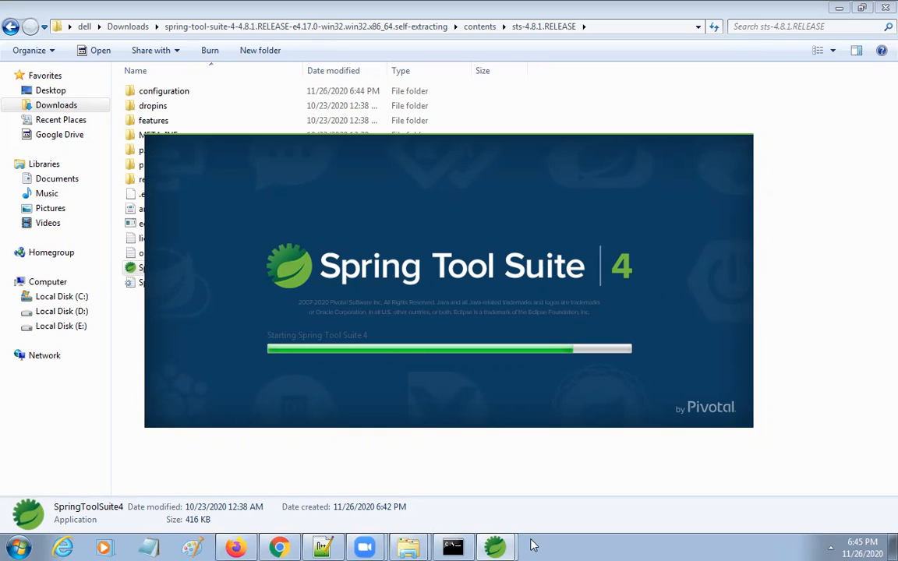
Switch to the Spring Tool Suite 4 launcher still open, cancel it, and maximize the Test1 workspace window
left_click(504, 545)
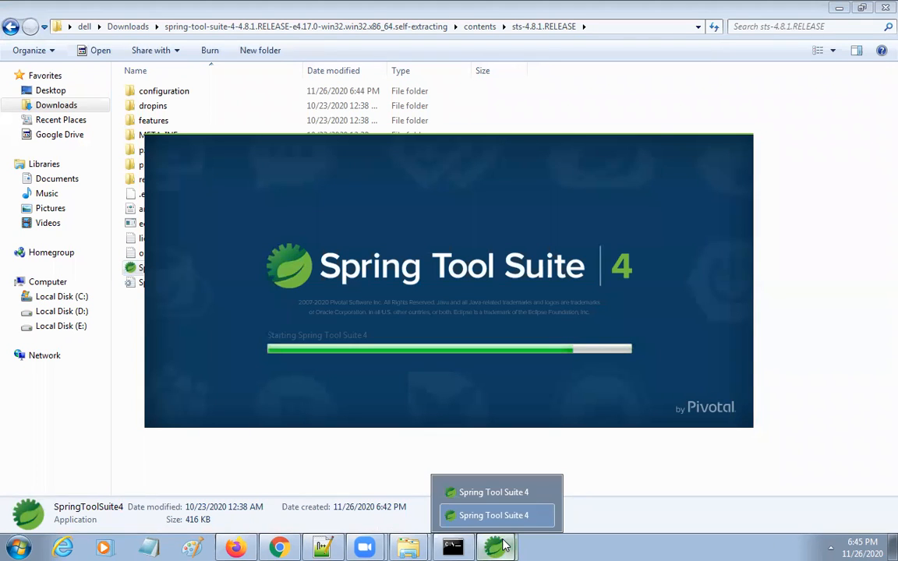
left_click(498, 515)
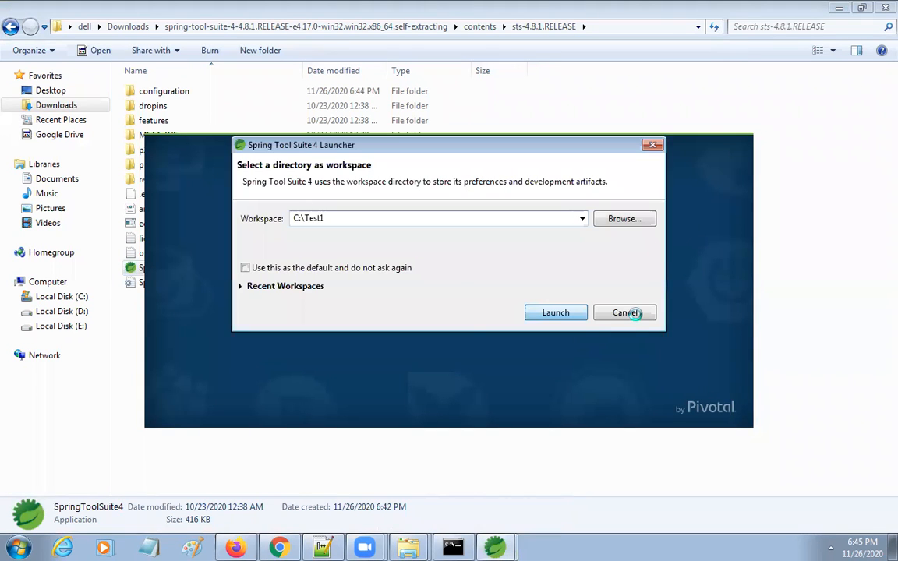
left_click(625, 313)
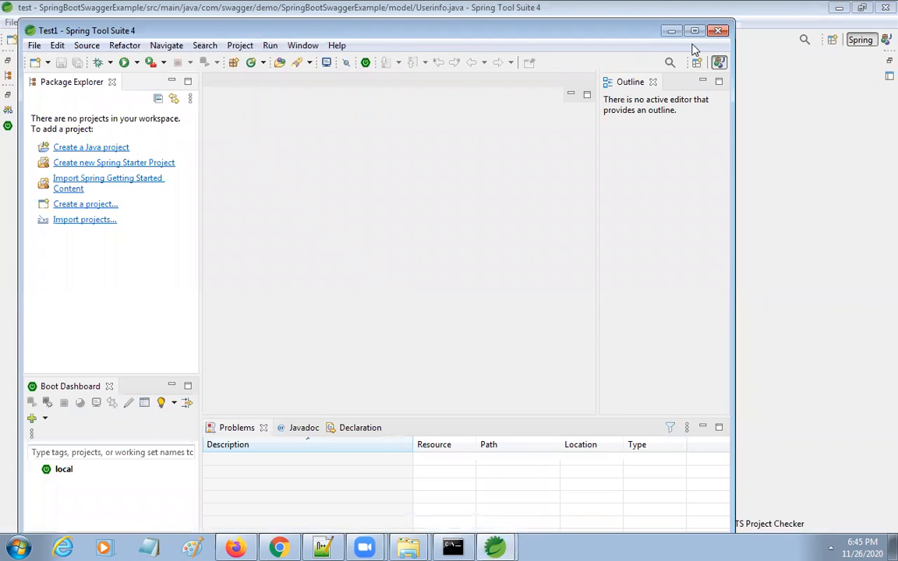
left_click(691, 31)
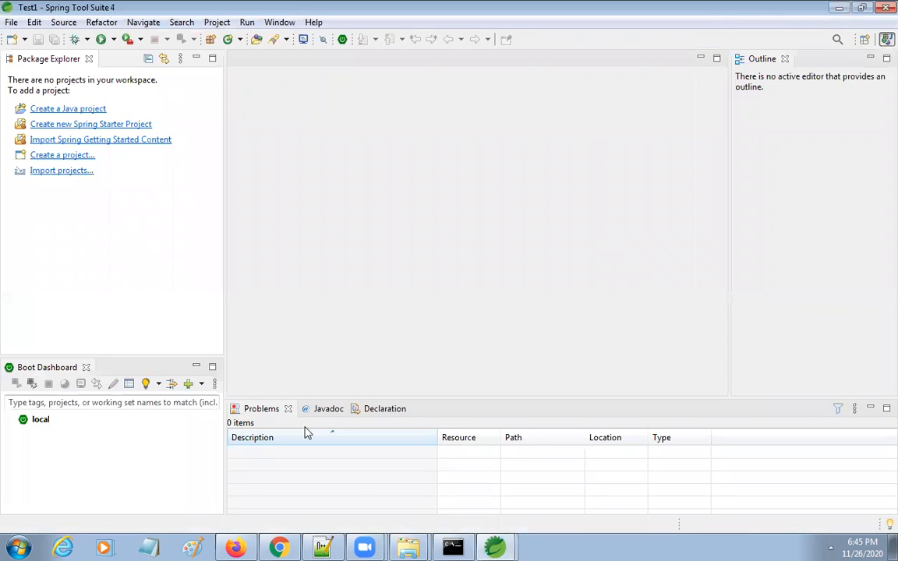
Close the other Spring Tool Suite window showing the test workspace and return to the Test1 window
mouse_move(495, 546)
left_click(499, 492)
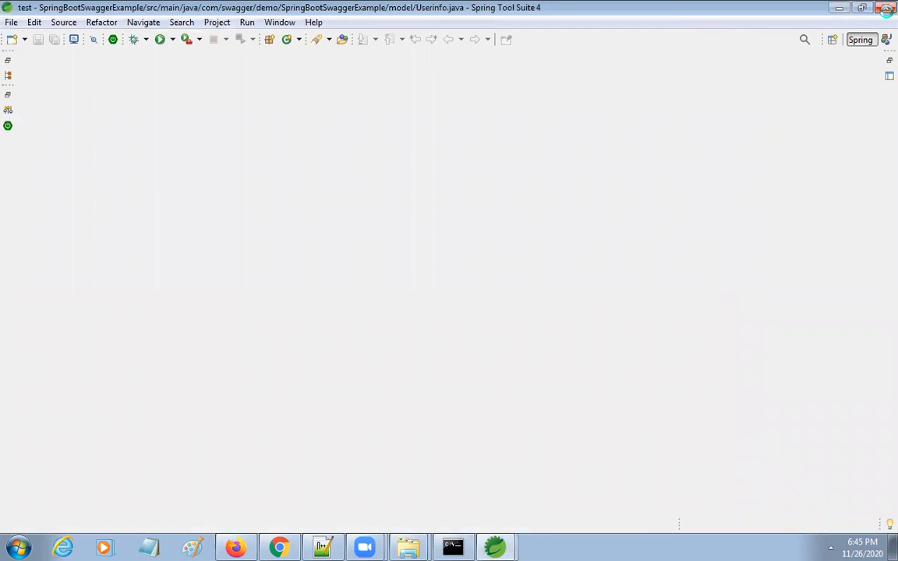
left_click(886, 7)
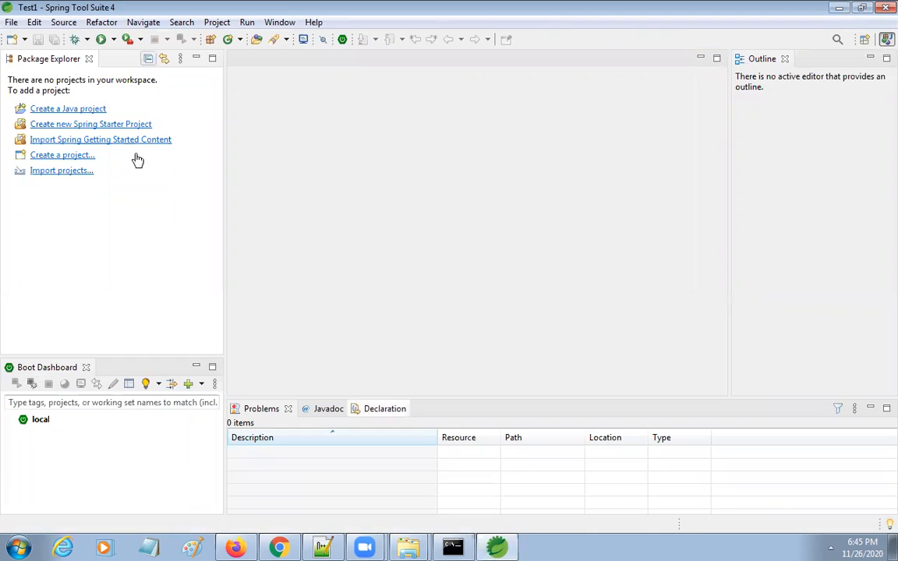
left_click(501, 546)
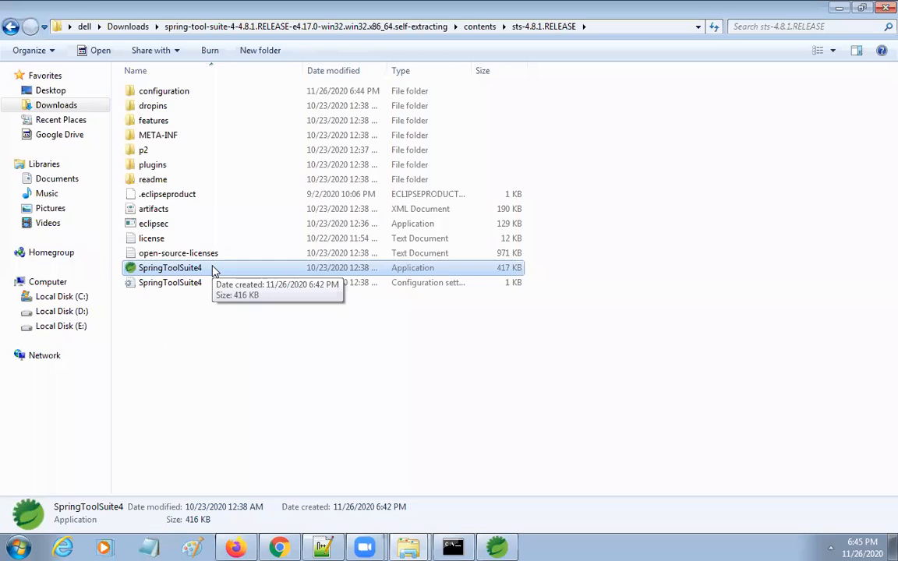
left_click(498, 547)
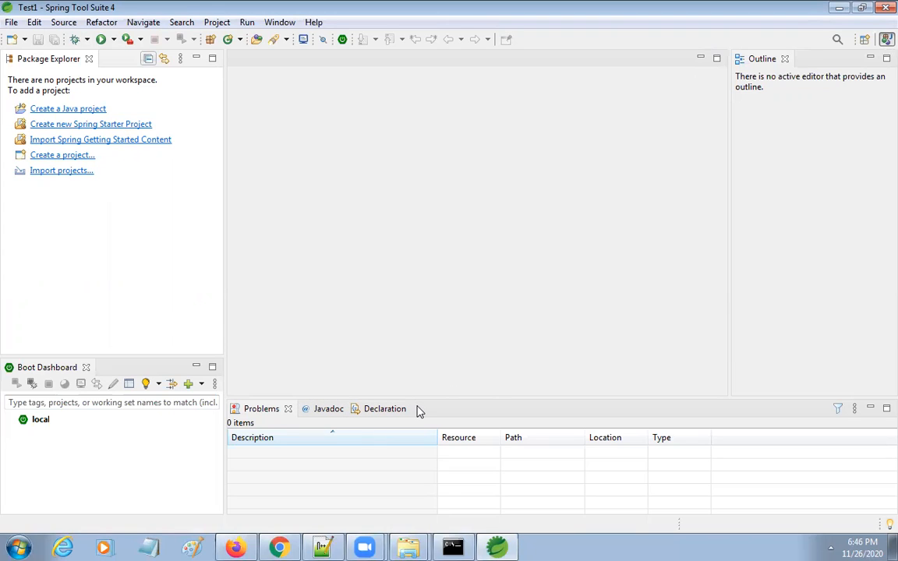
Start a new Maven Project as a simple project without an archetype, continuing to its artifact settings
left_click(10, 22)
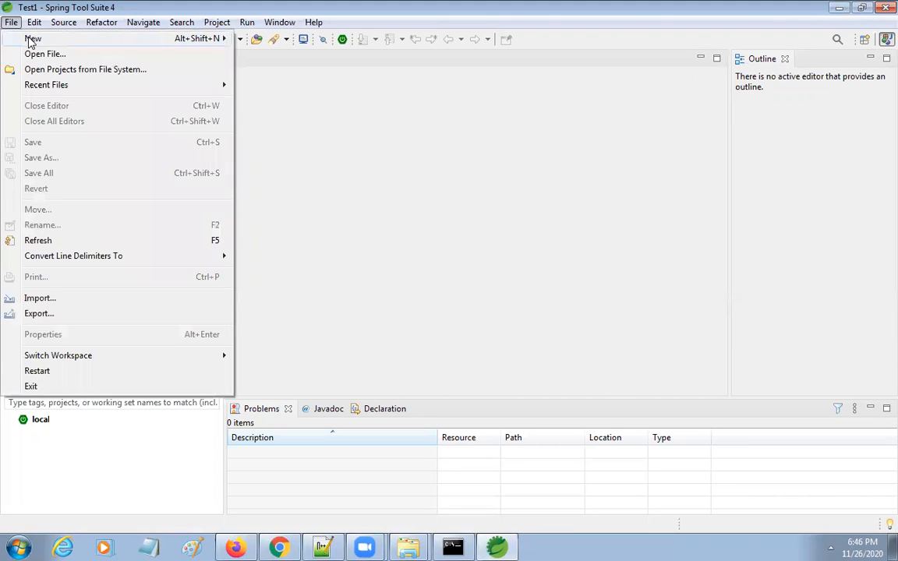
mouse_move(69, 39)
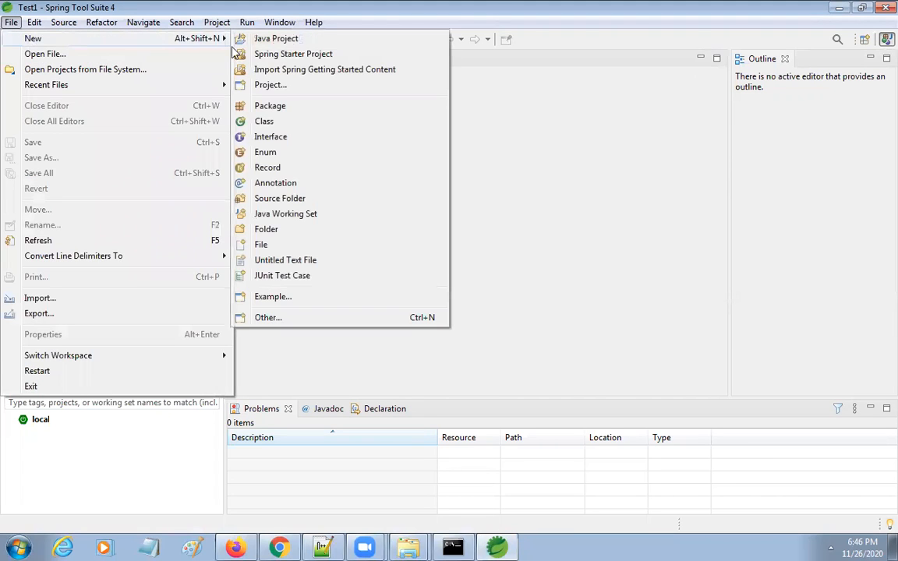
left_click(307, 319)
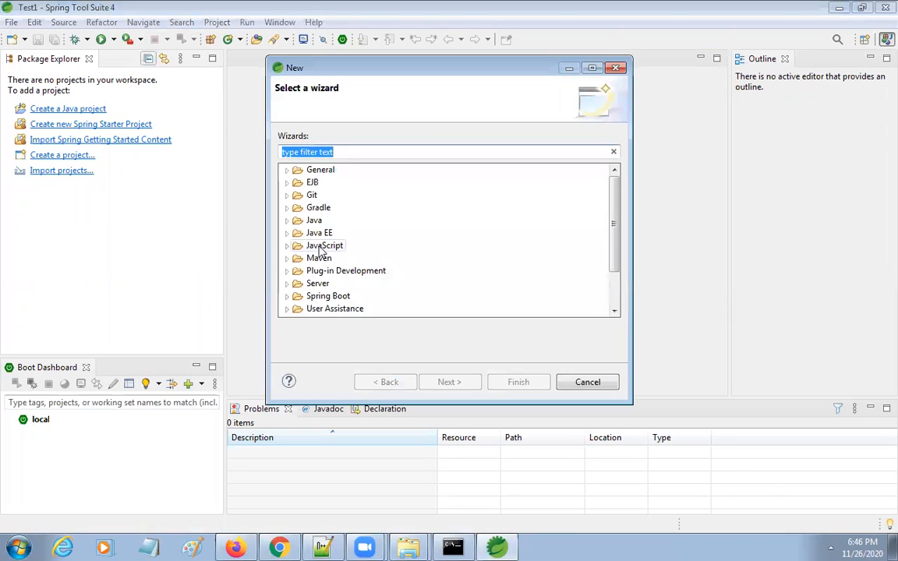
left_click(287, 258)
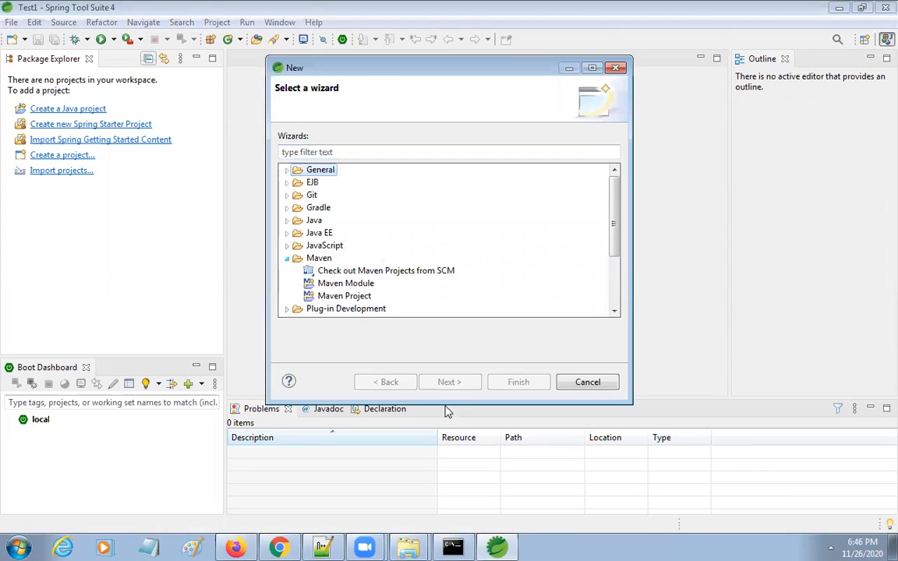
left_click(345, 296)
left_click(444, 382)
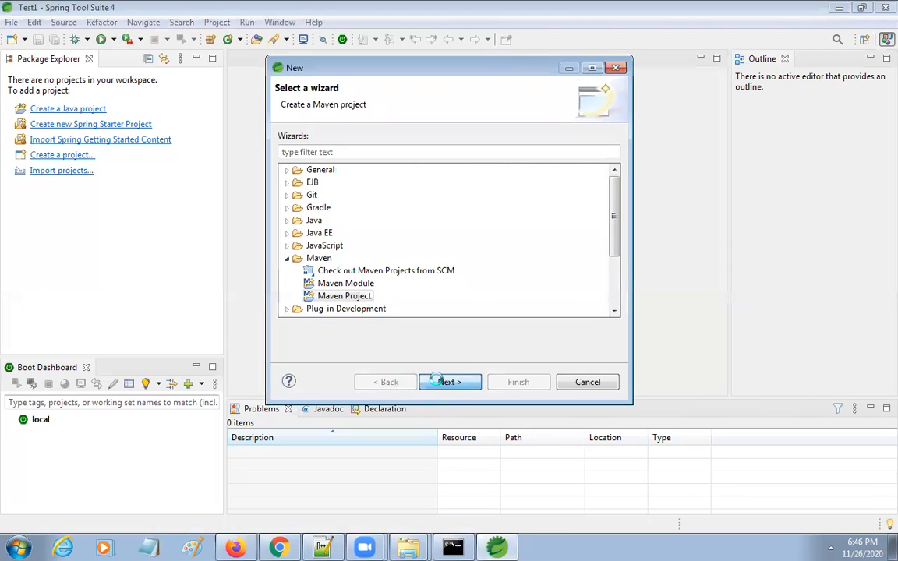
left_click(283, 134)
left_click(492, 414)
Set the Maven project's group id to com.exp and artifact id to Demo, and create the project
left_click(393, 149)
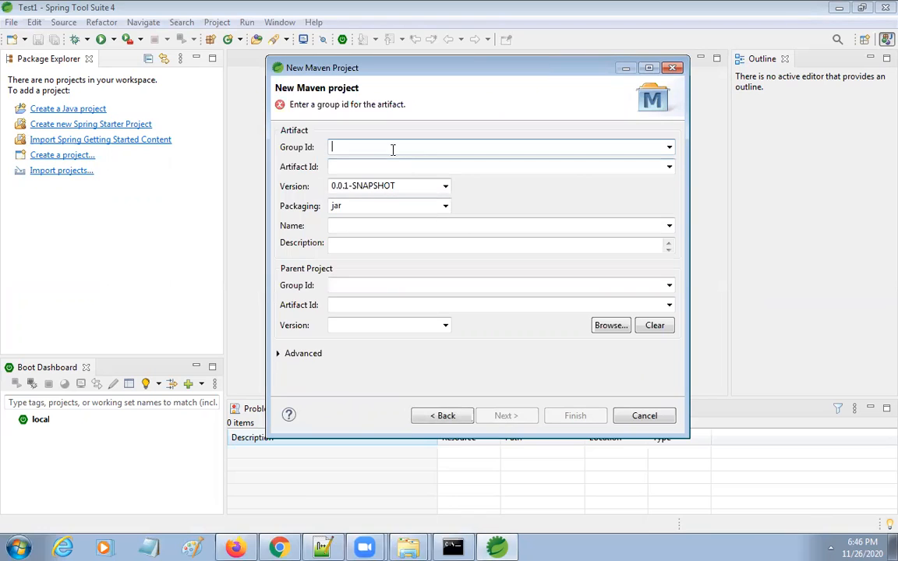
type("com.exp")
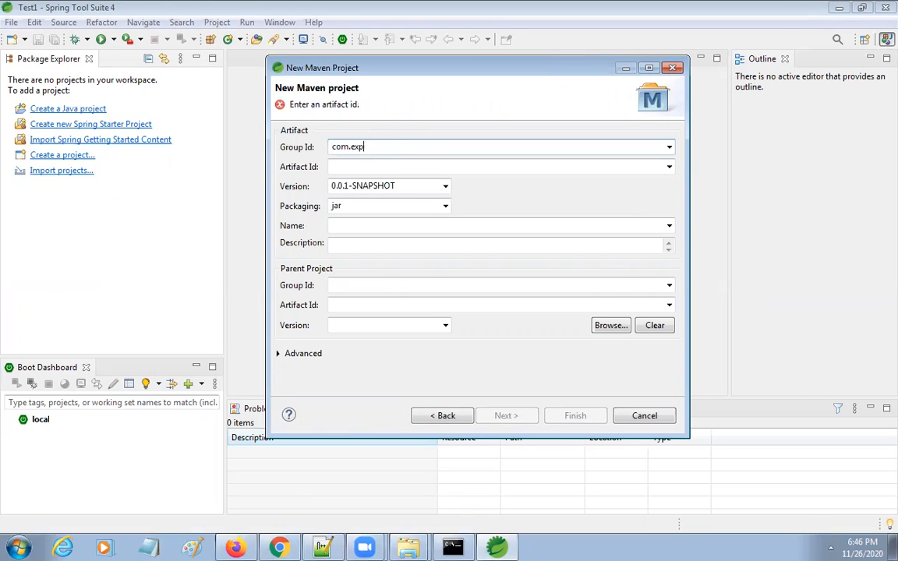
key("Tab")
type("T")
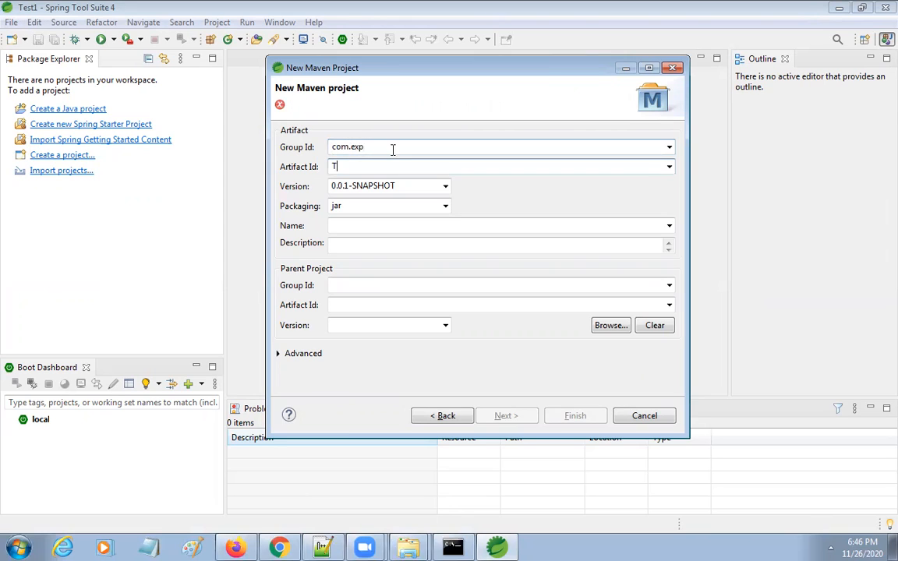
key("BackSpace")
type("Test")
key("BackSpace")
key("BackSpace")
key("BackSpace")
type("Demo")
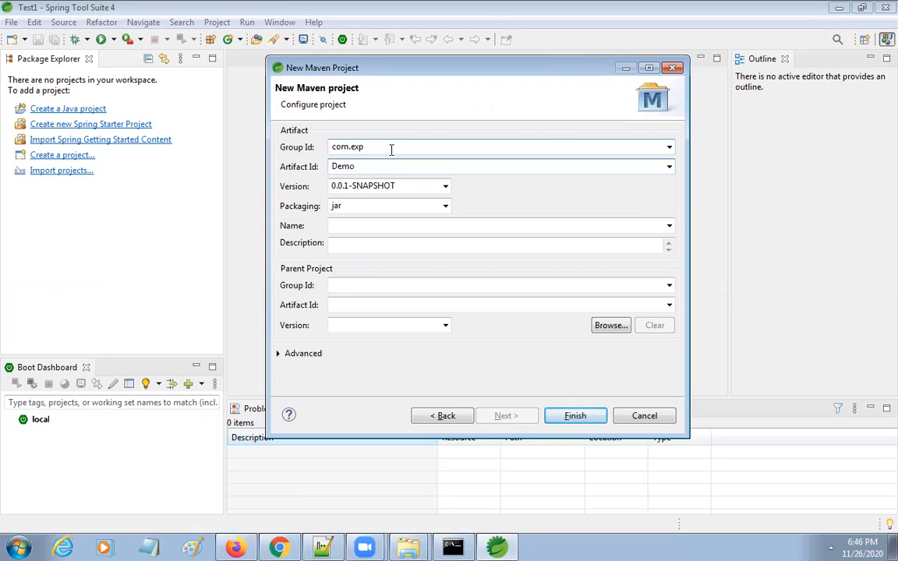
left_click(569, 416)
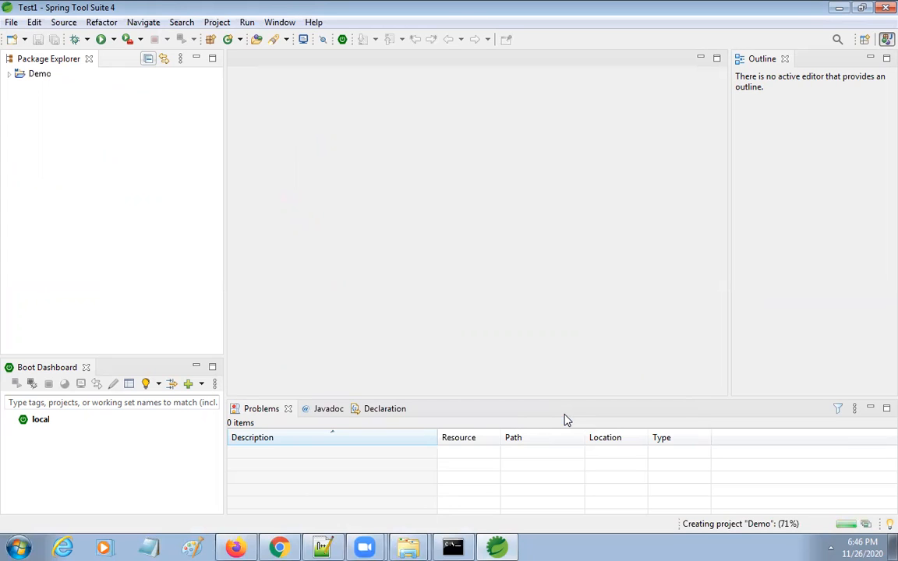
Expand the Demo project to examine its source folders, JRE library and pom.xml
left_click(9, 73)
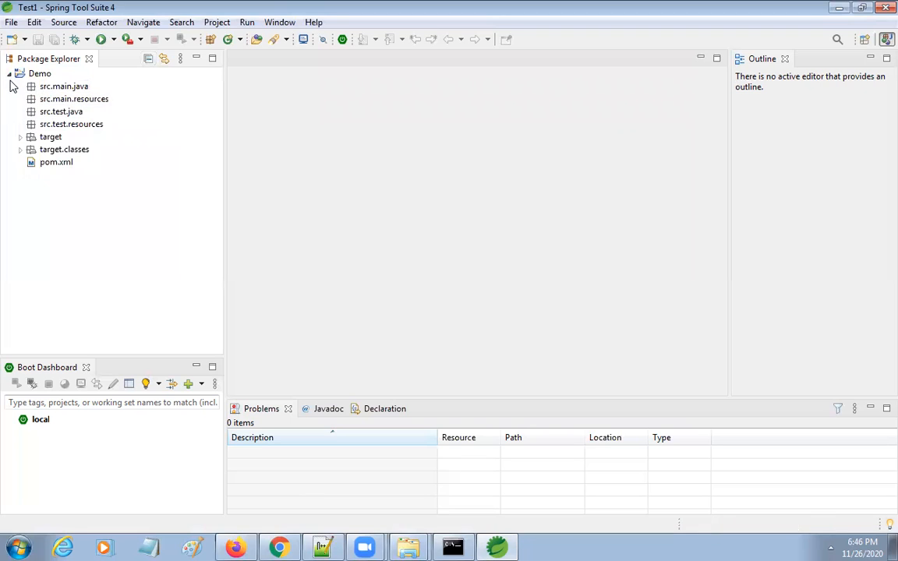
left_click(9, 74)
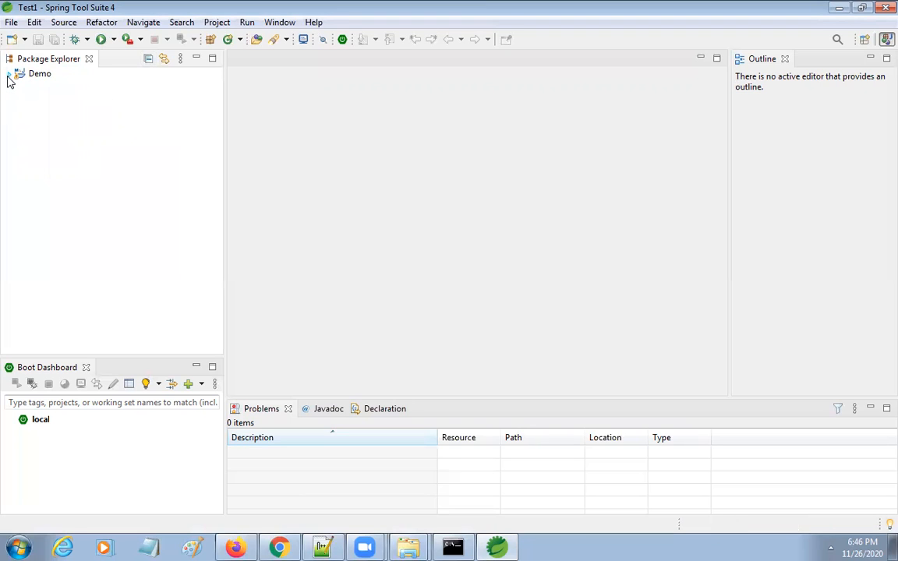
left_click(9, 74)
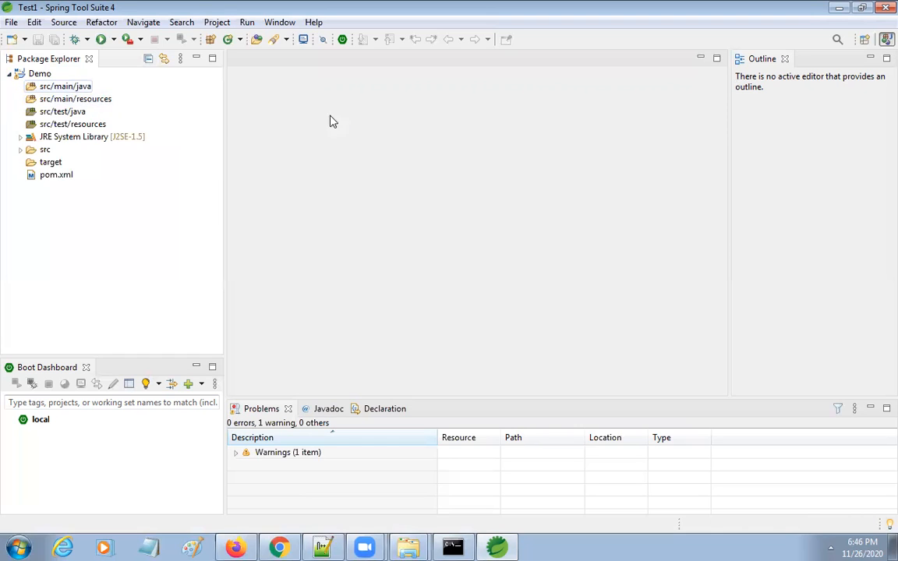
Start a new Java class in the Demo project's src/main/java folder with the package com.emp
left_click(81, 87)
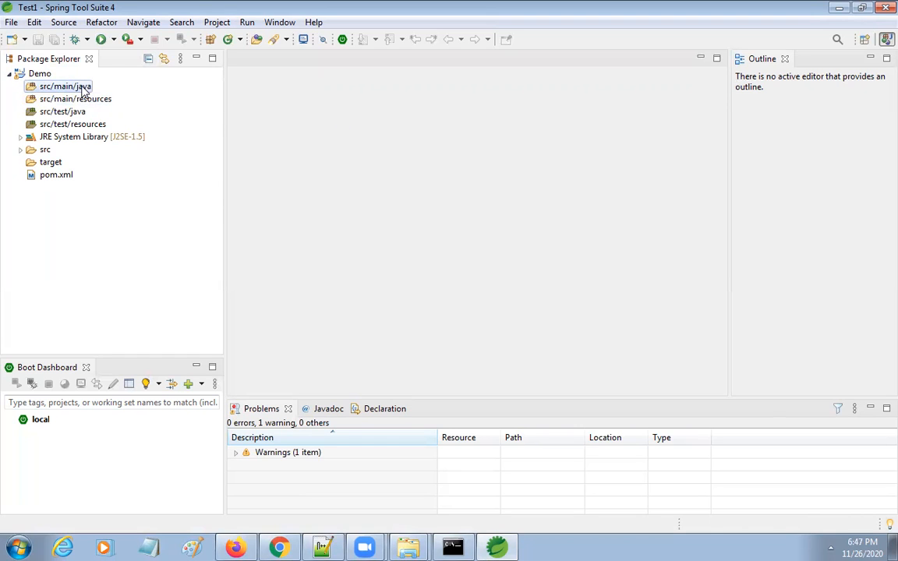
right_click(83, 90)
mouse_move(180, 97)
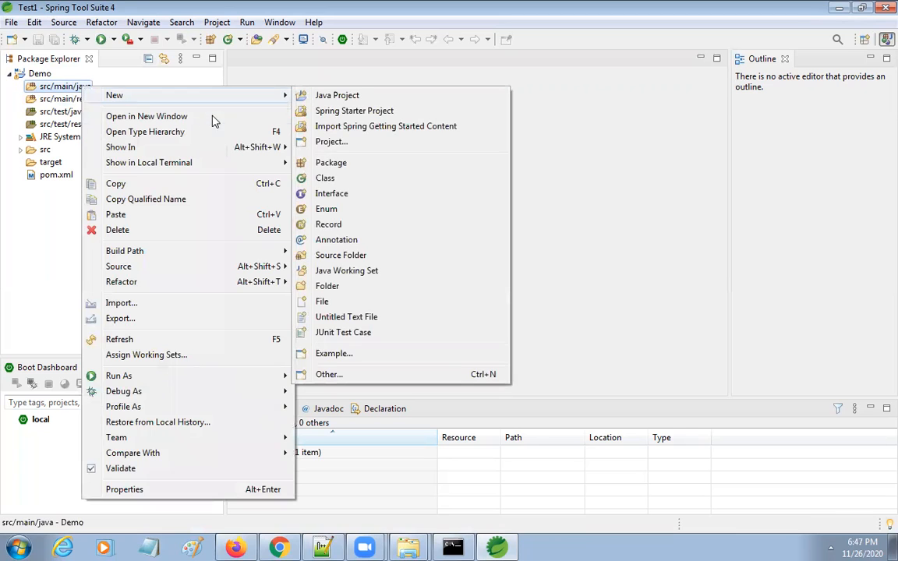
left_click(333, 180)
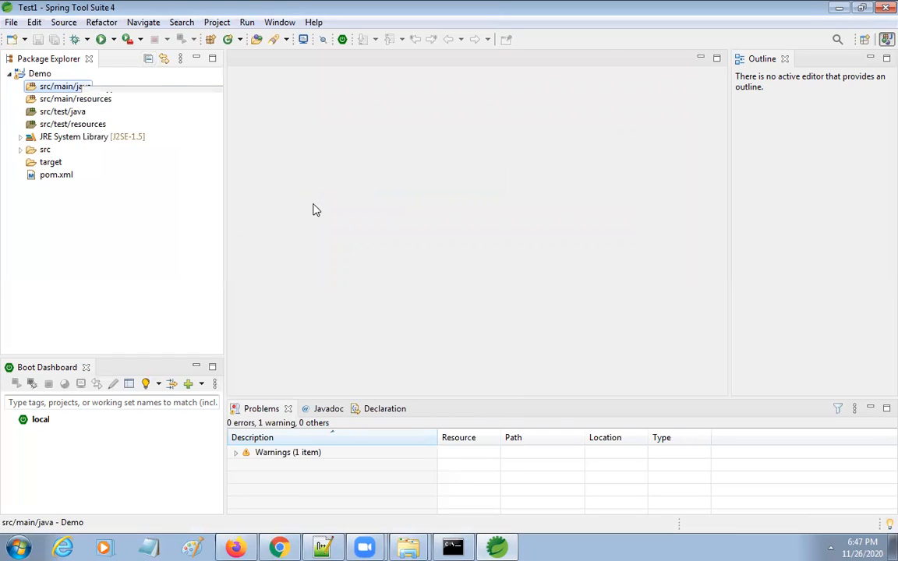
left_click(381, 106)
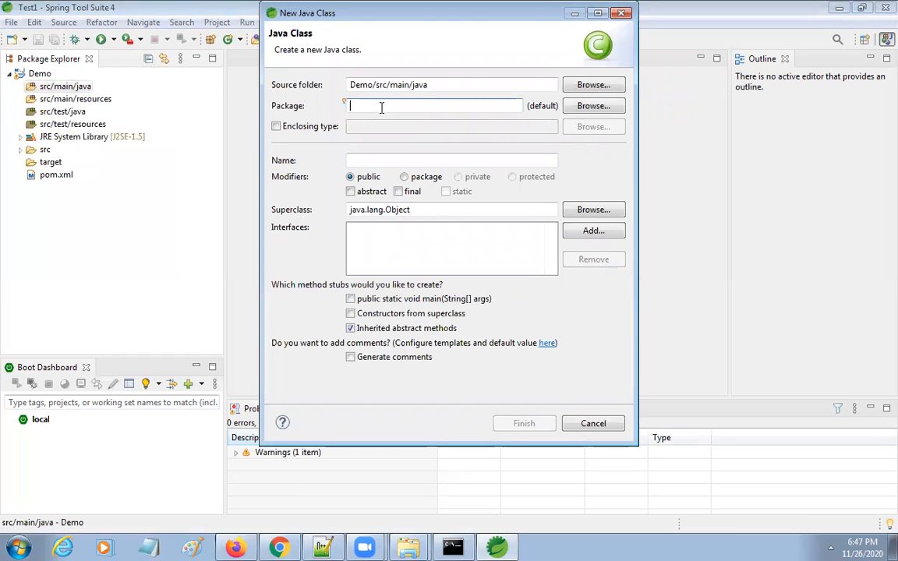
type("com.")
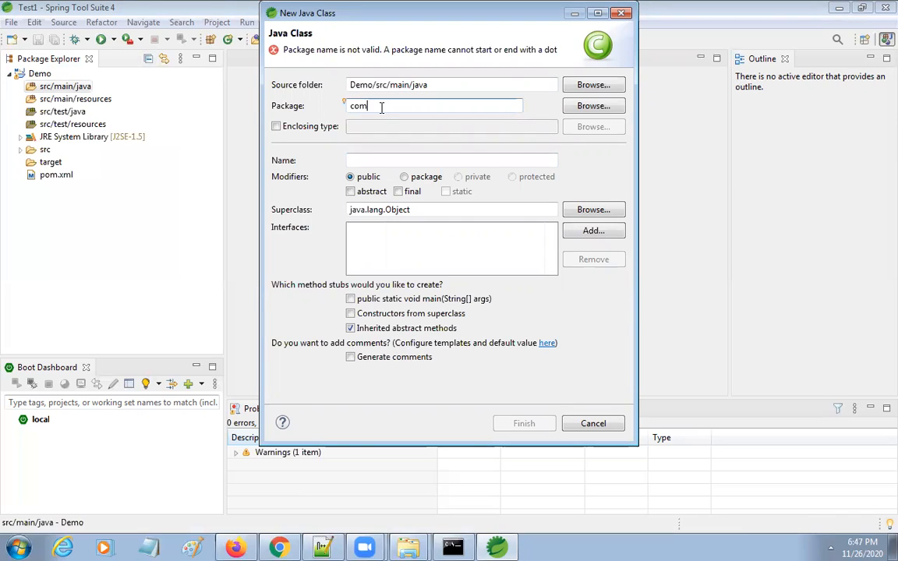
key("BackSpace")
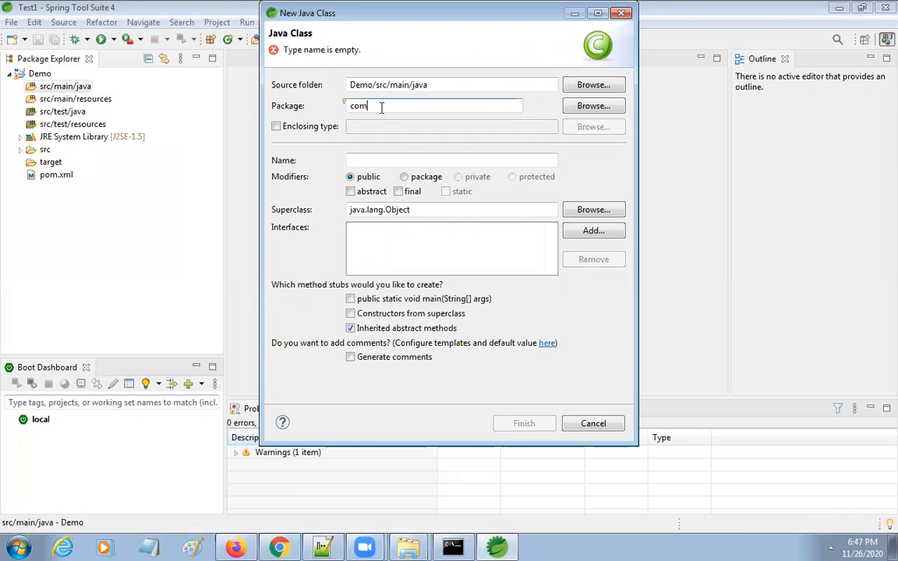
type(".emp")
key("Tab")
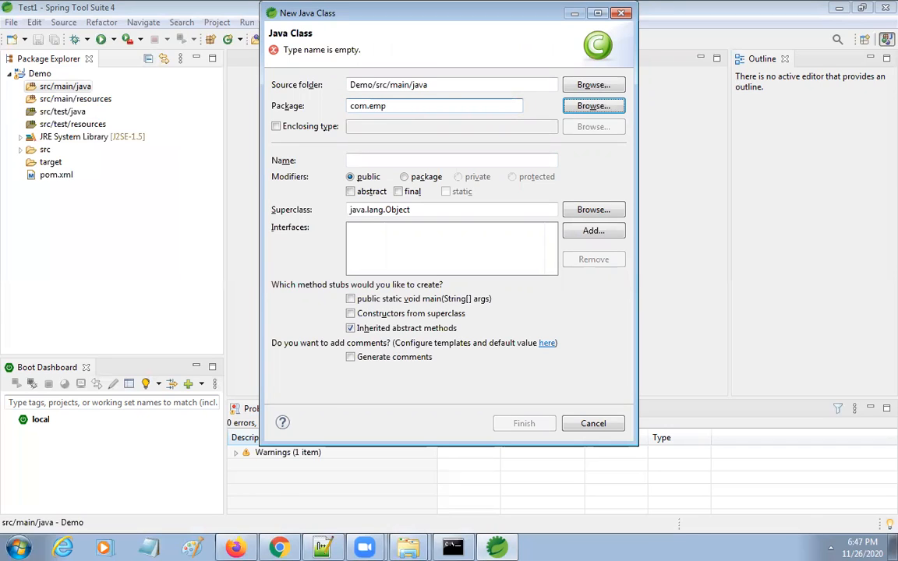
Name the class Emp, include a public static void main method stub, and create the class
left_click(390, 160)
type("Emp")
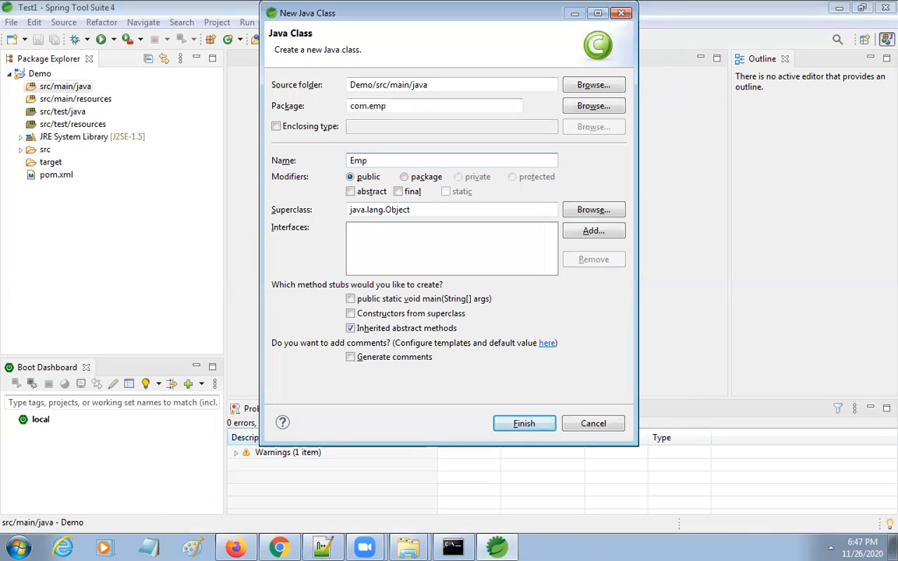
left_click(350, 299)
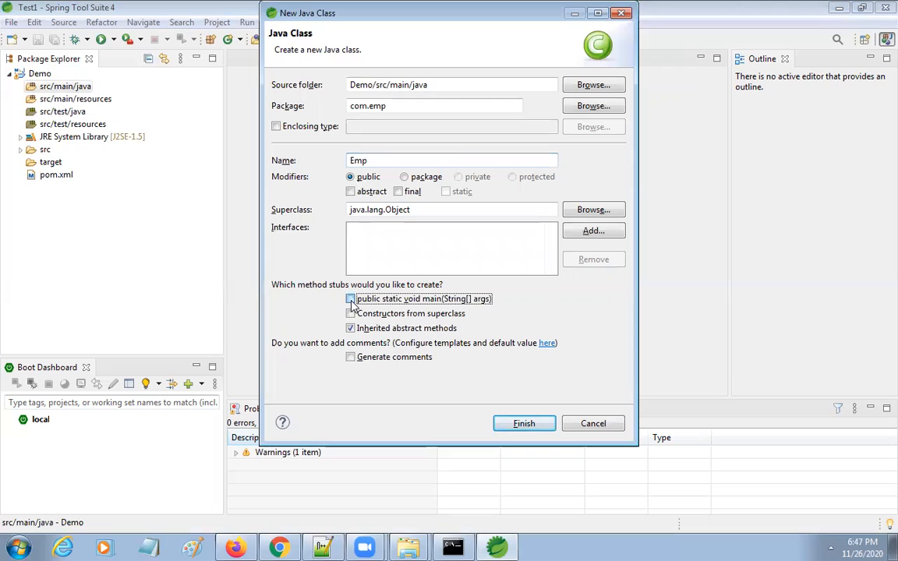
left_click(520, 424)
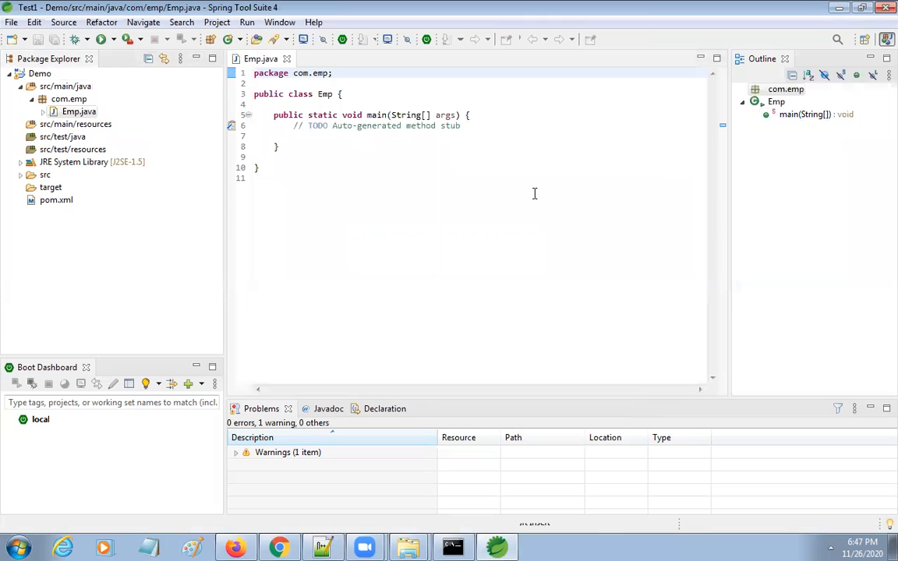
Add a System.out.println("Hello"); statement inside the main method of Emp.java
left_click(301, 136)
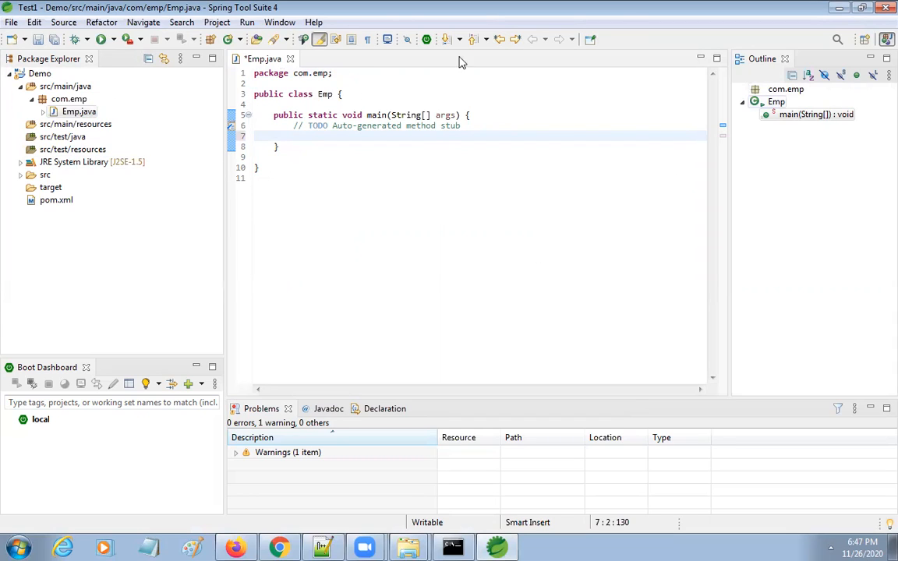
type("Sysout")
key("ctrl+space")
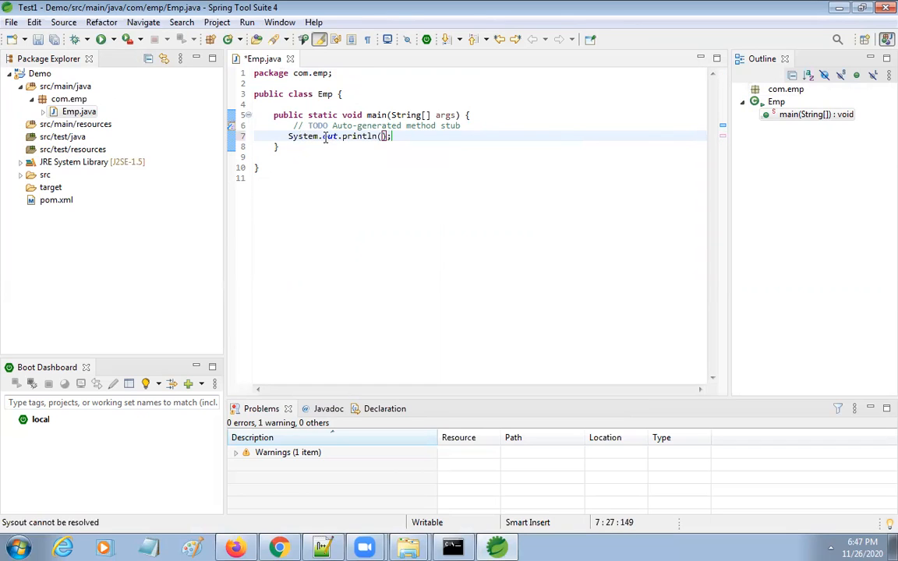
type("\"Hello")
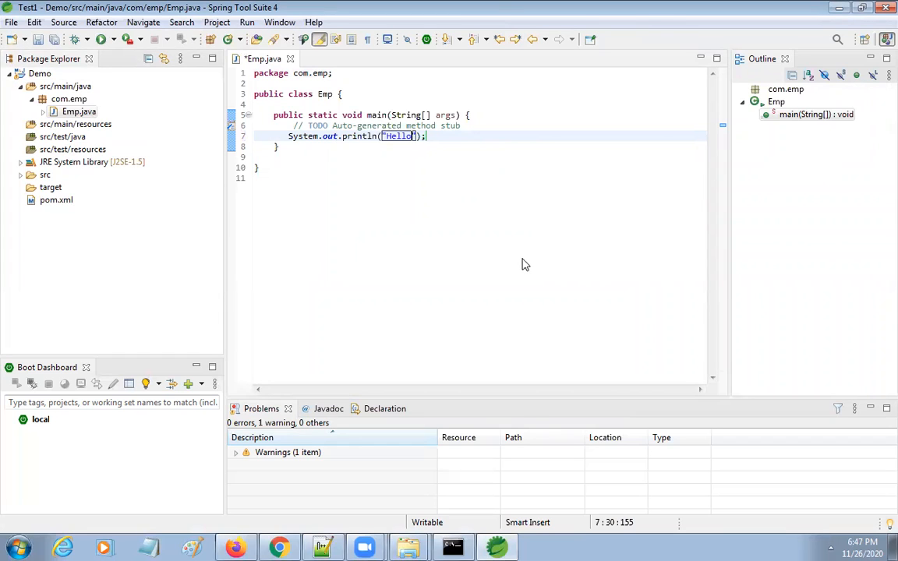
Save Emp.java, run it as a Java application, and highlight the output line in the console
right_click(478, 232)
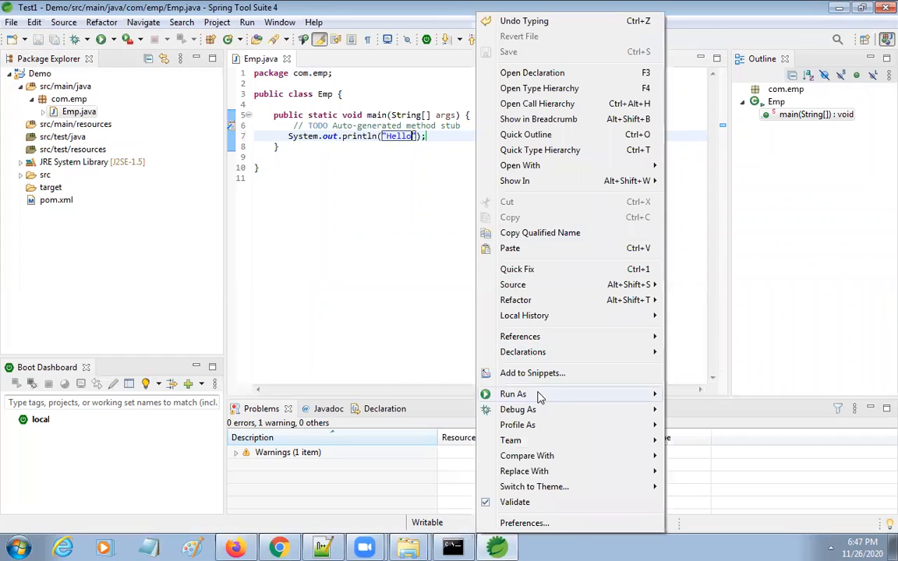
mouse_move(541, 395)
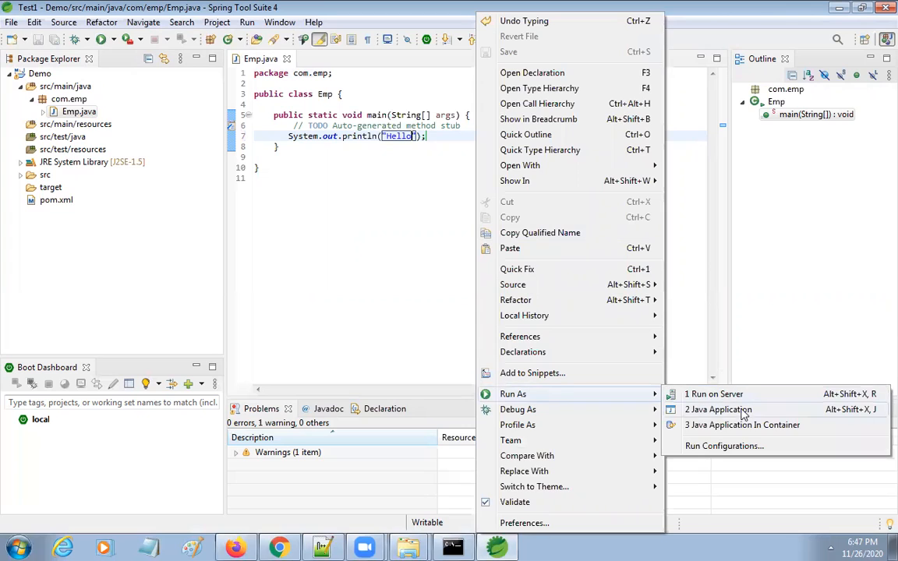
left_click(690, 409)
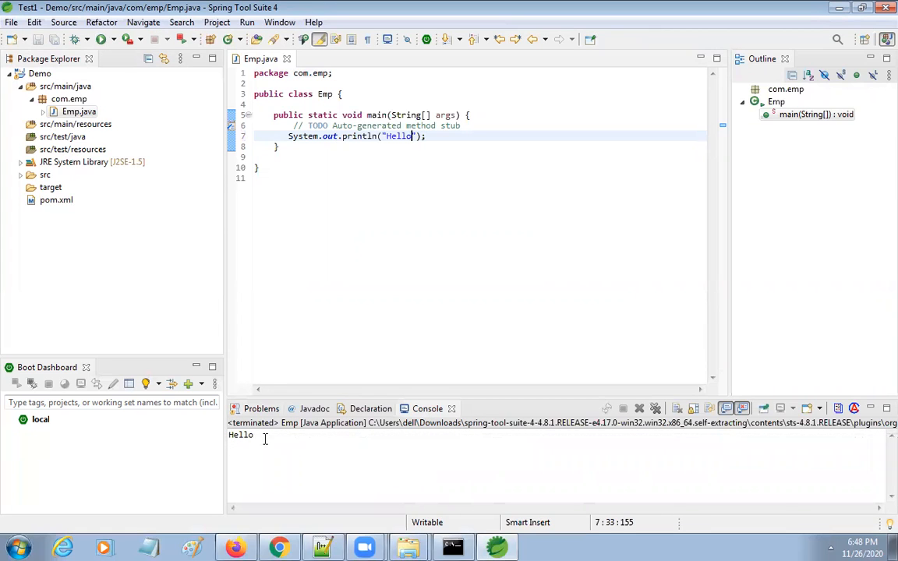
left_click_drag(265, 437, 217, 433)
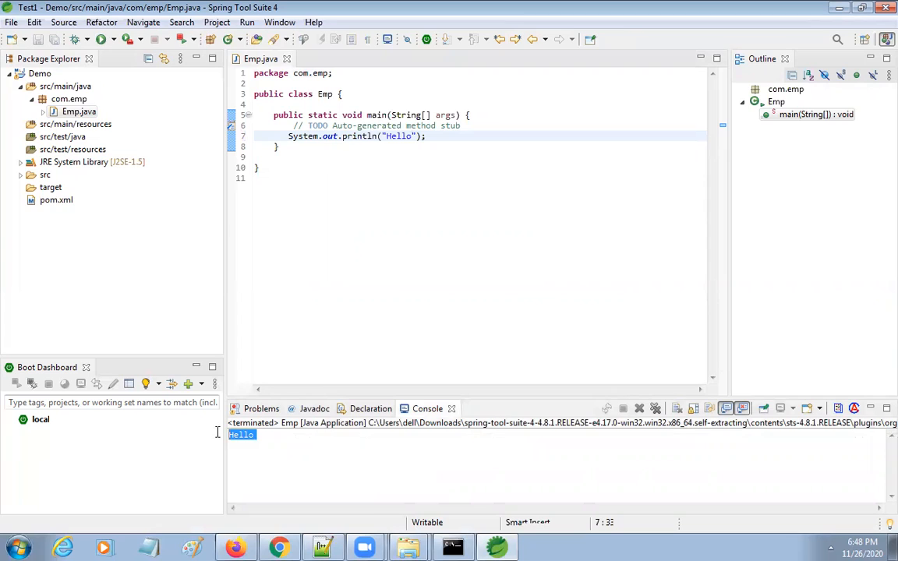